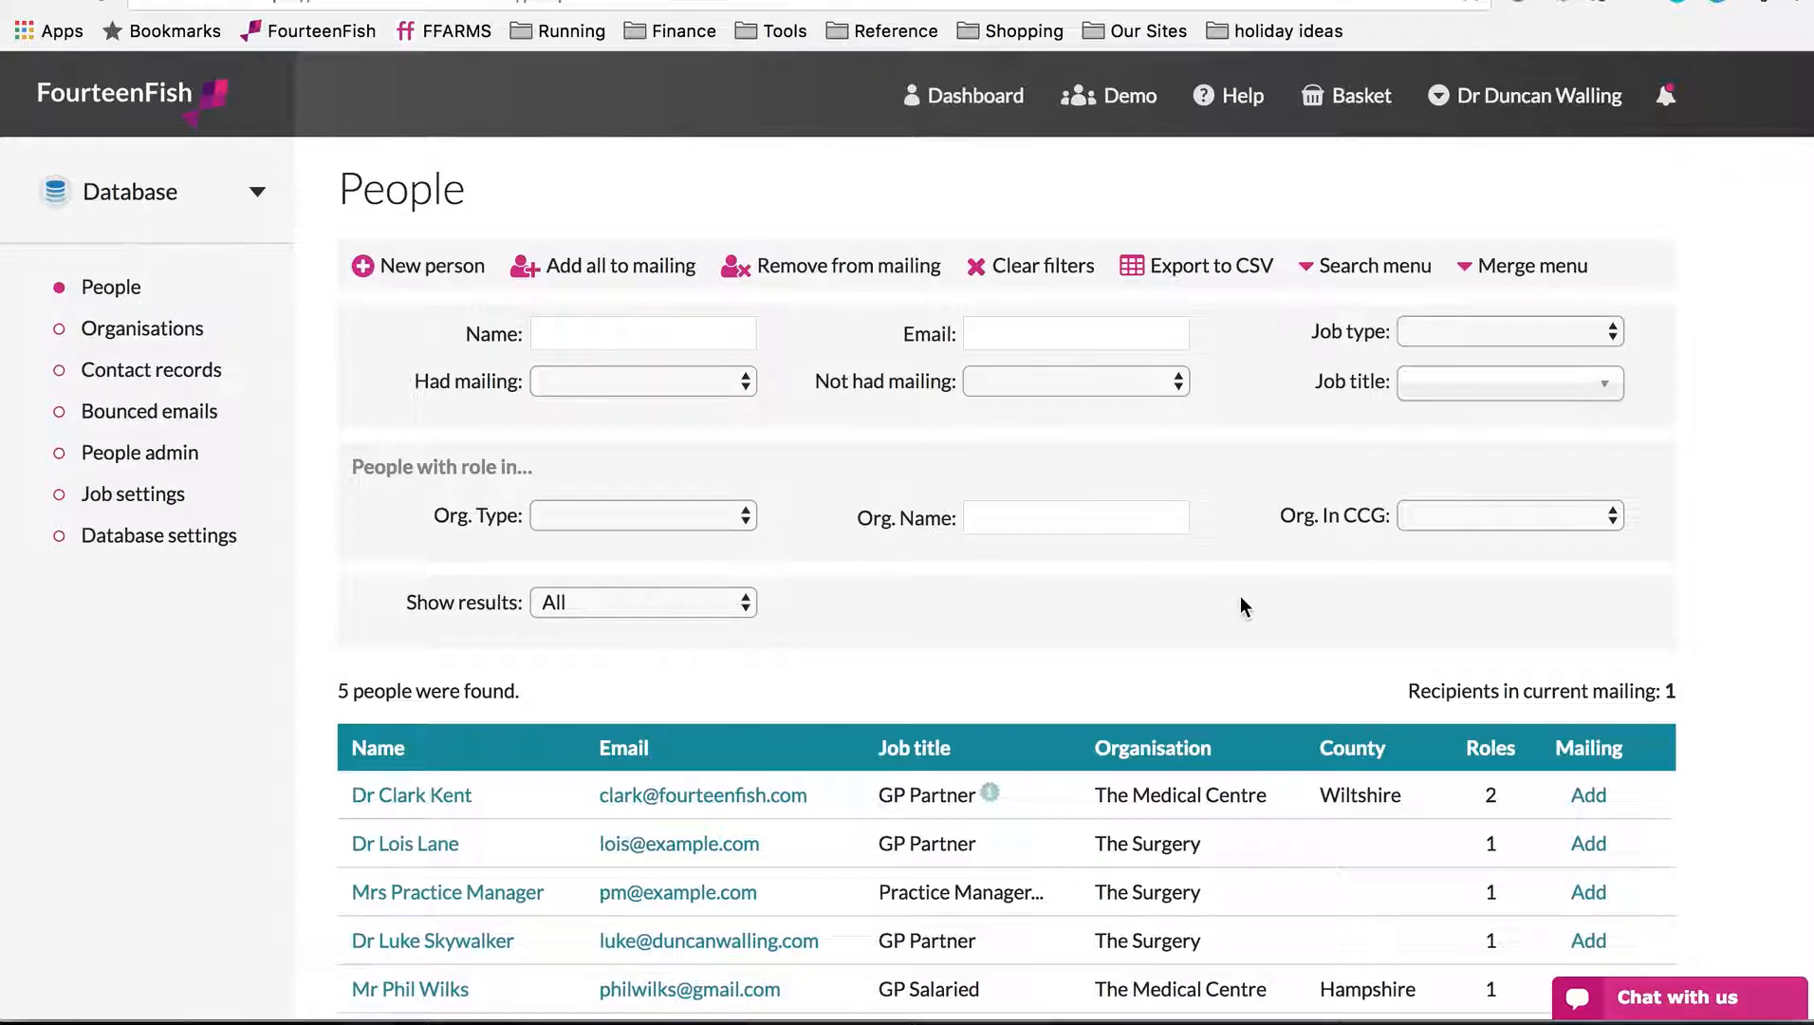
# Filter the people list by the job type GP and run the search
pyautogui.scroll(-1, 1240, 597)
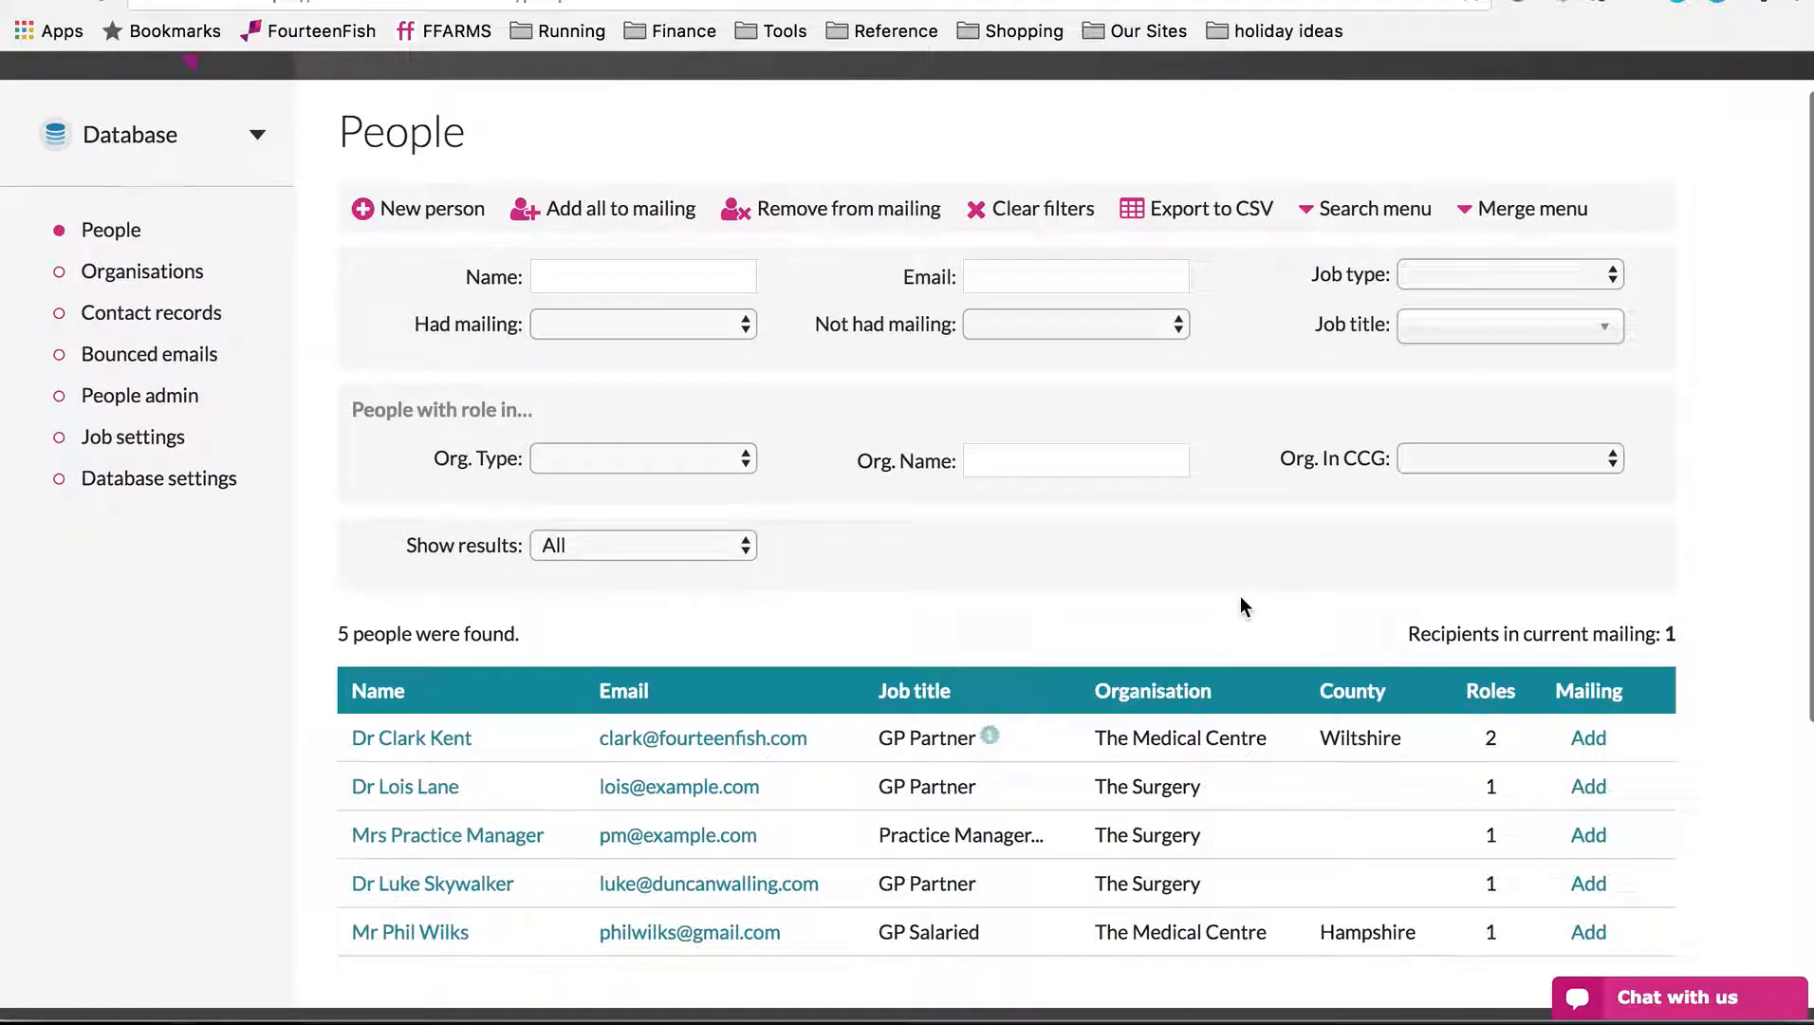
pyautogui.scroll(1, 1240, 606)
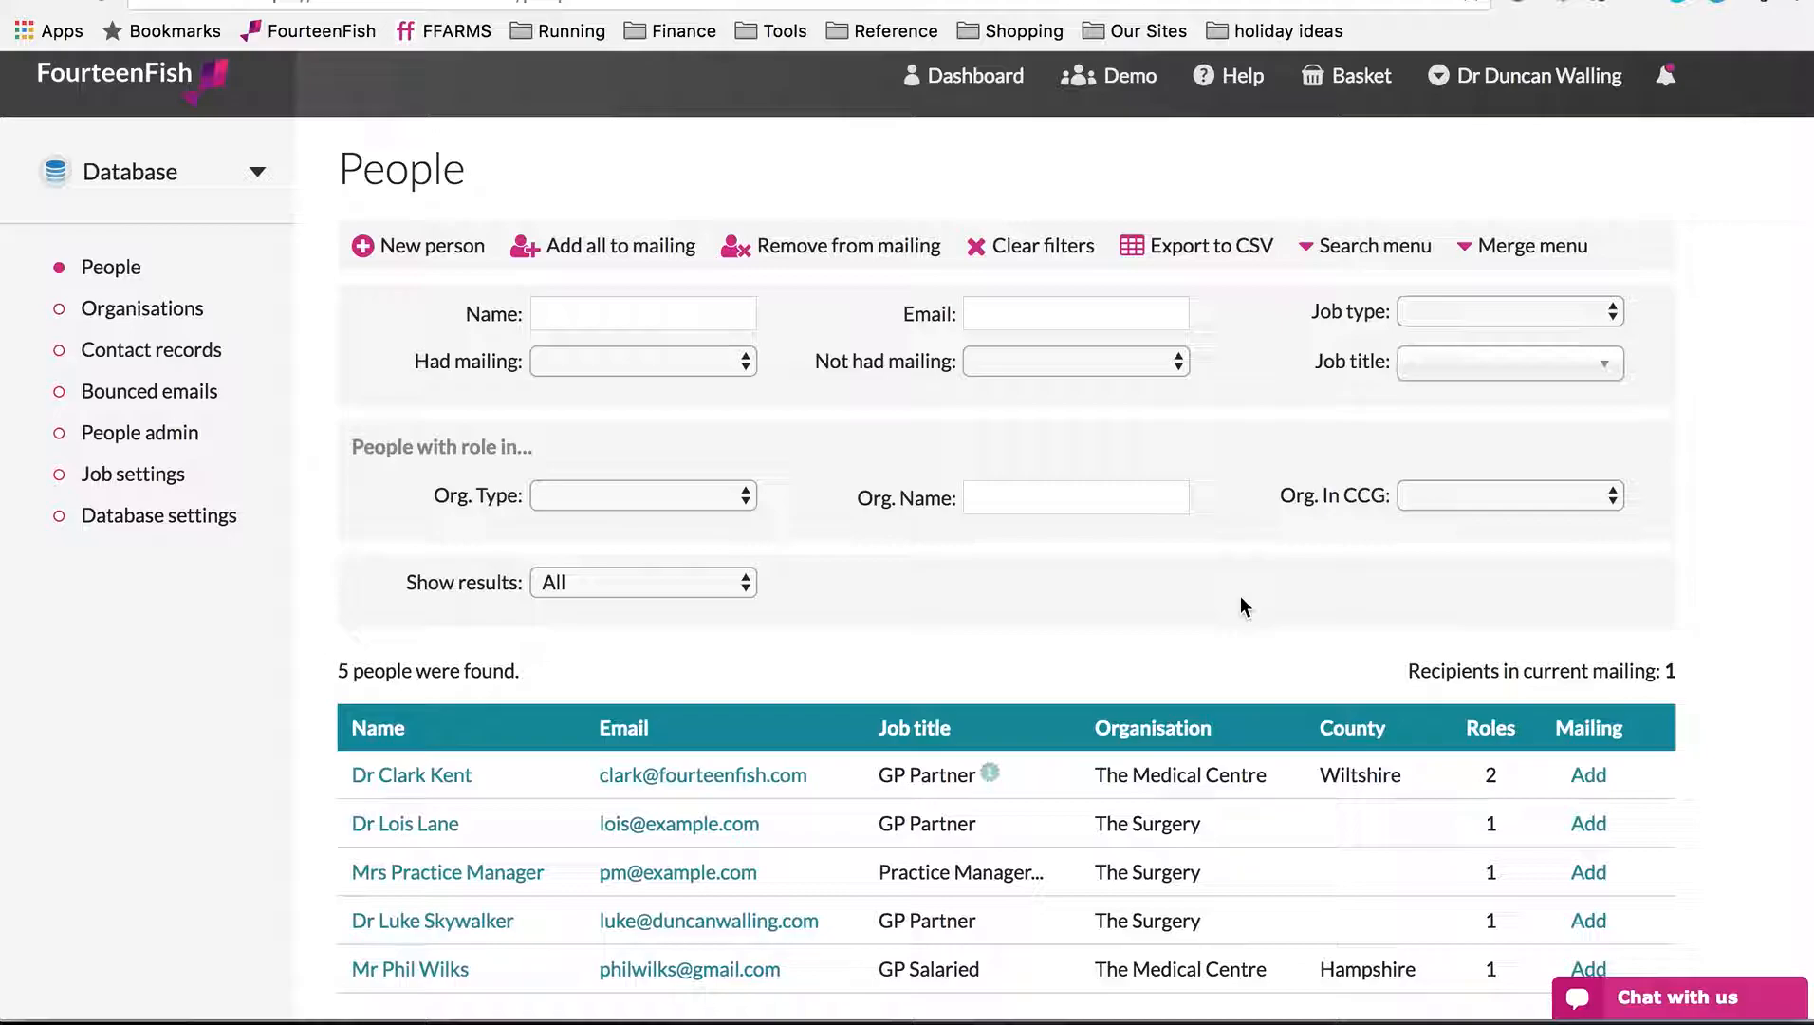
pyautogui.click(1505, 311)
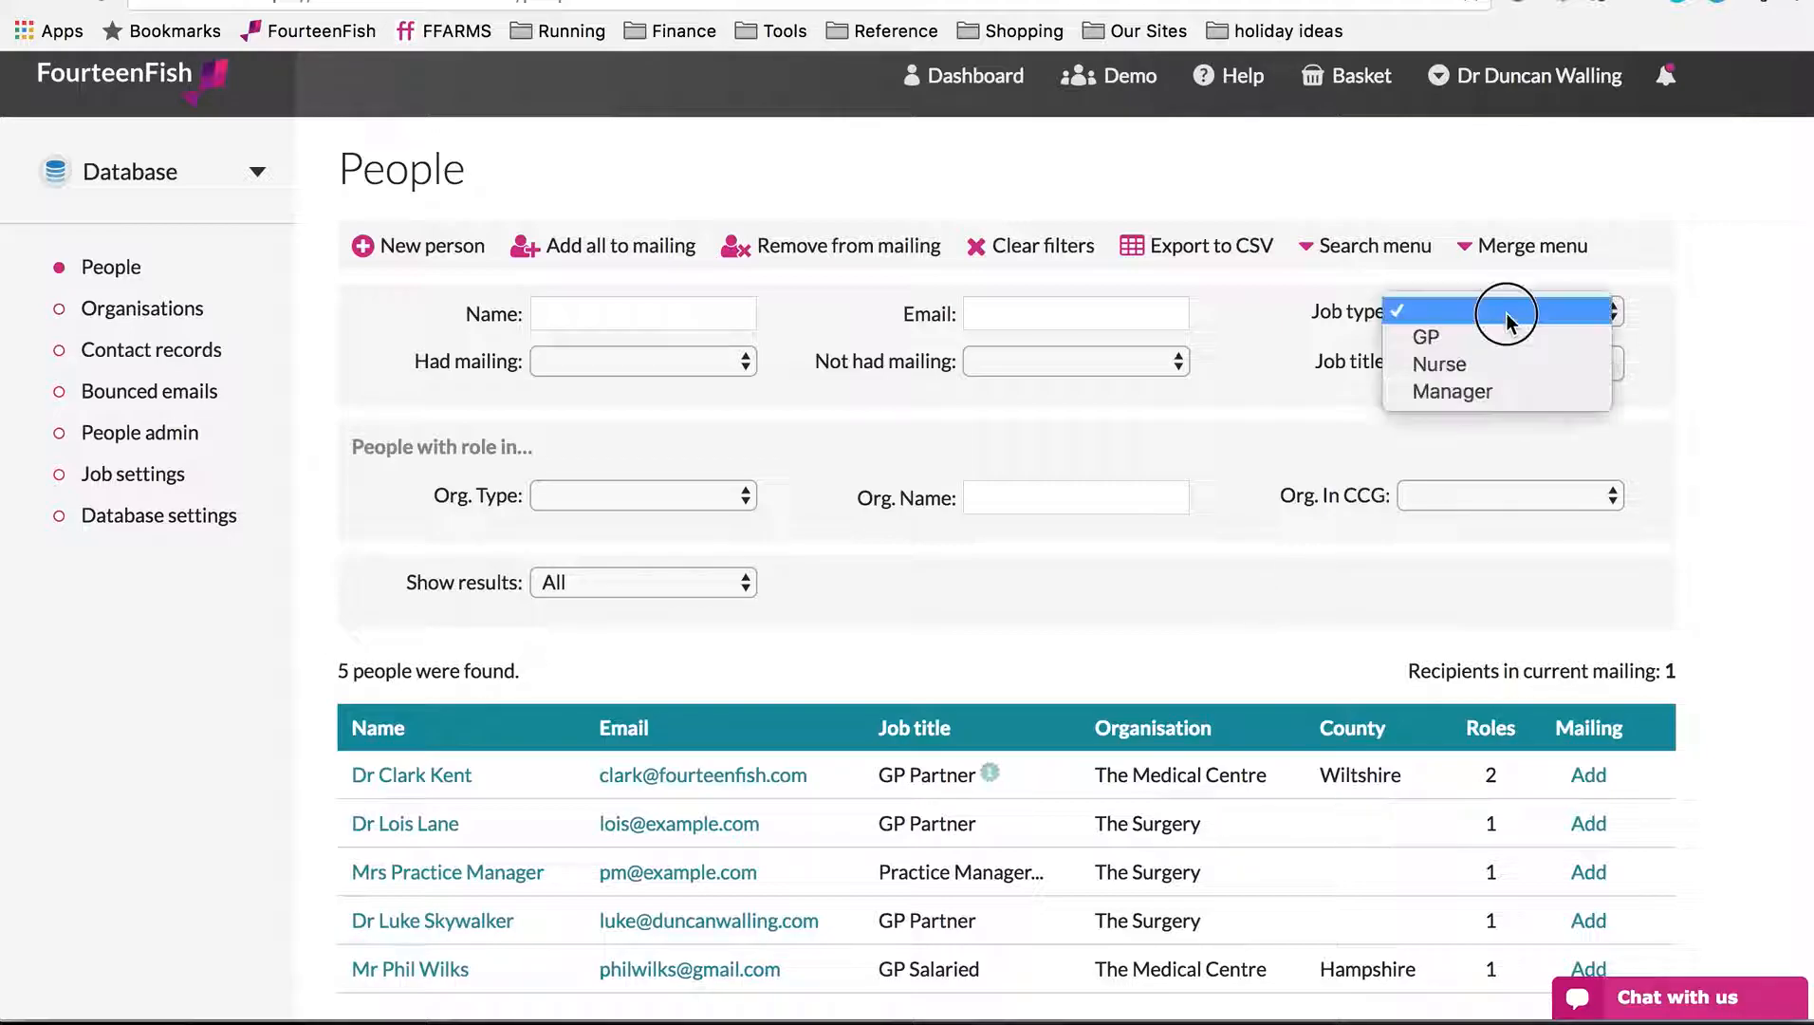
pyautogui.click(1507, 336)
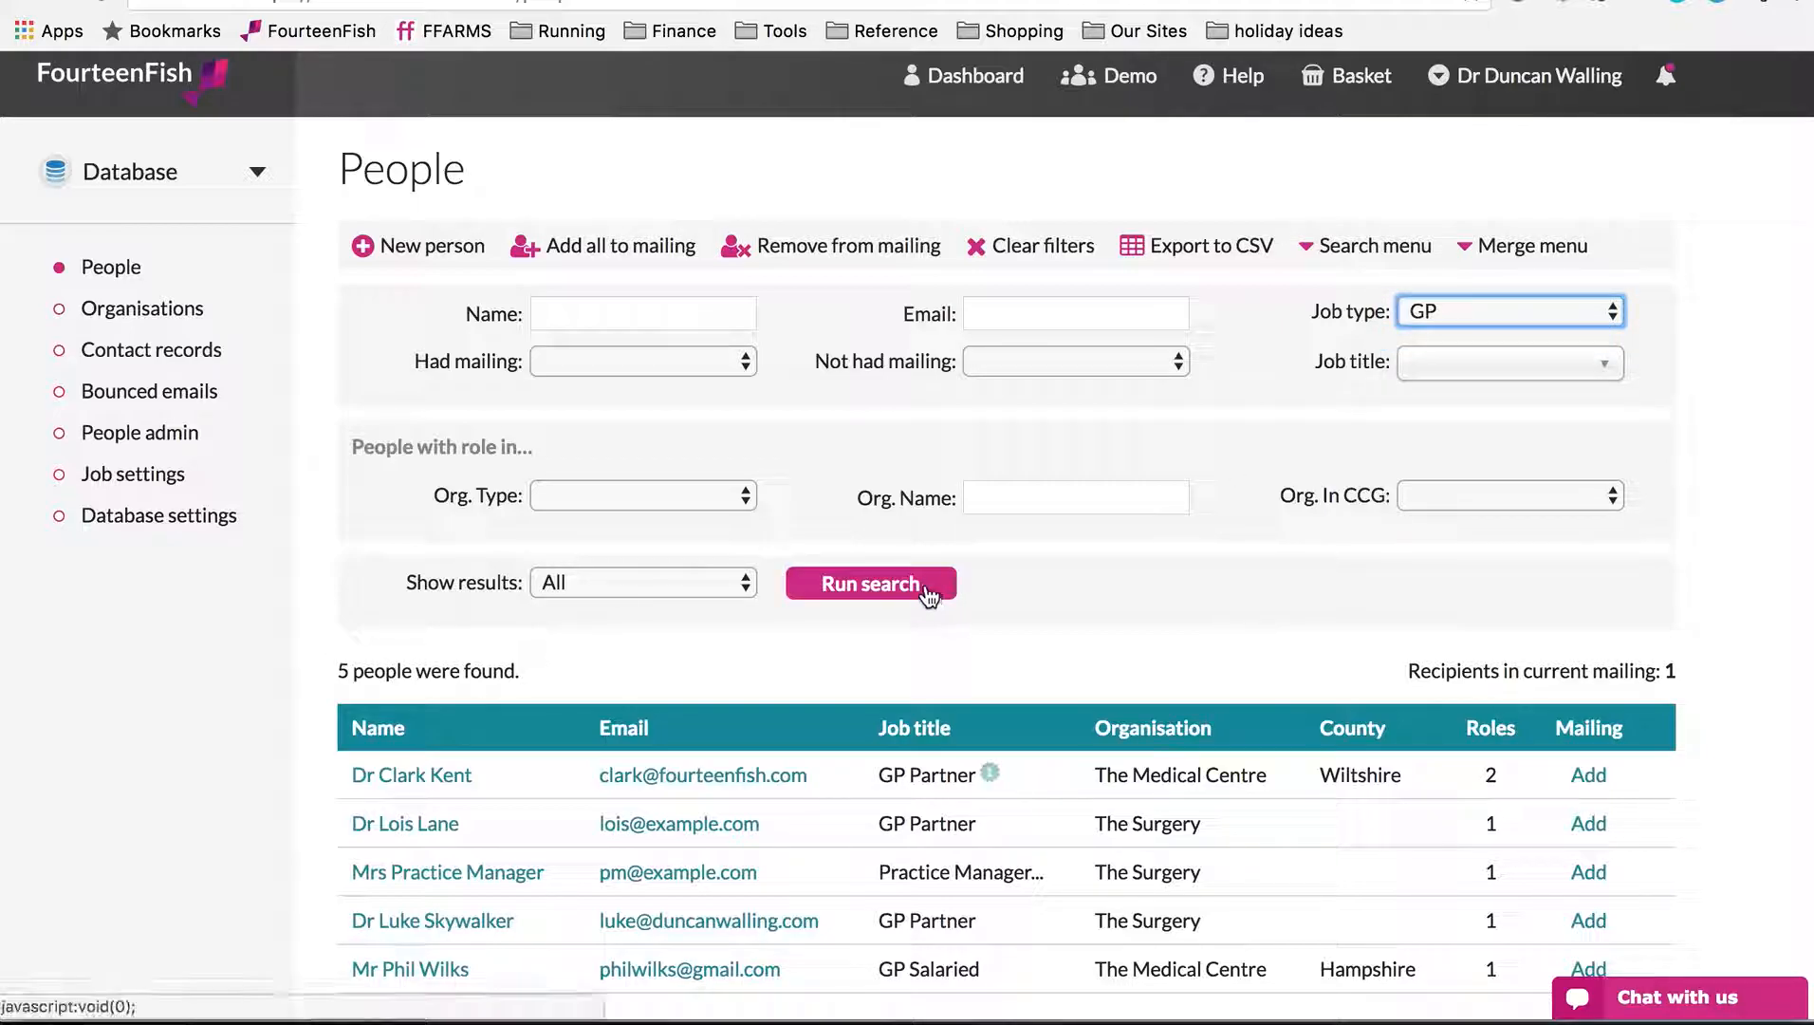
pyautogui.click(928, 588)
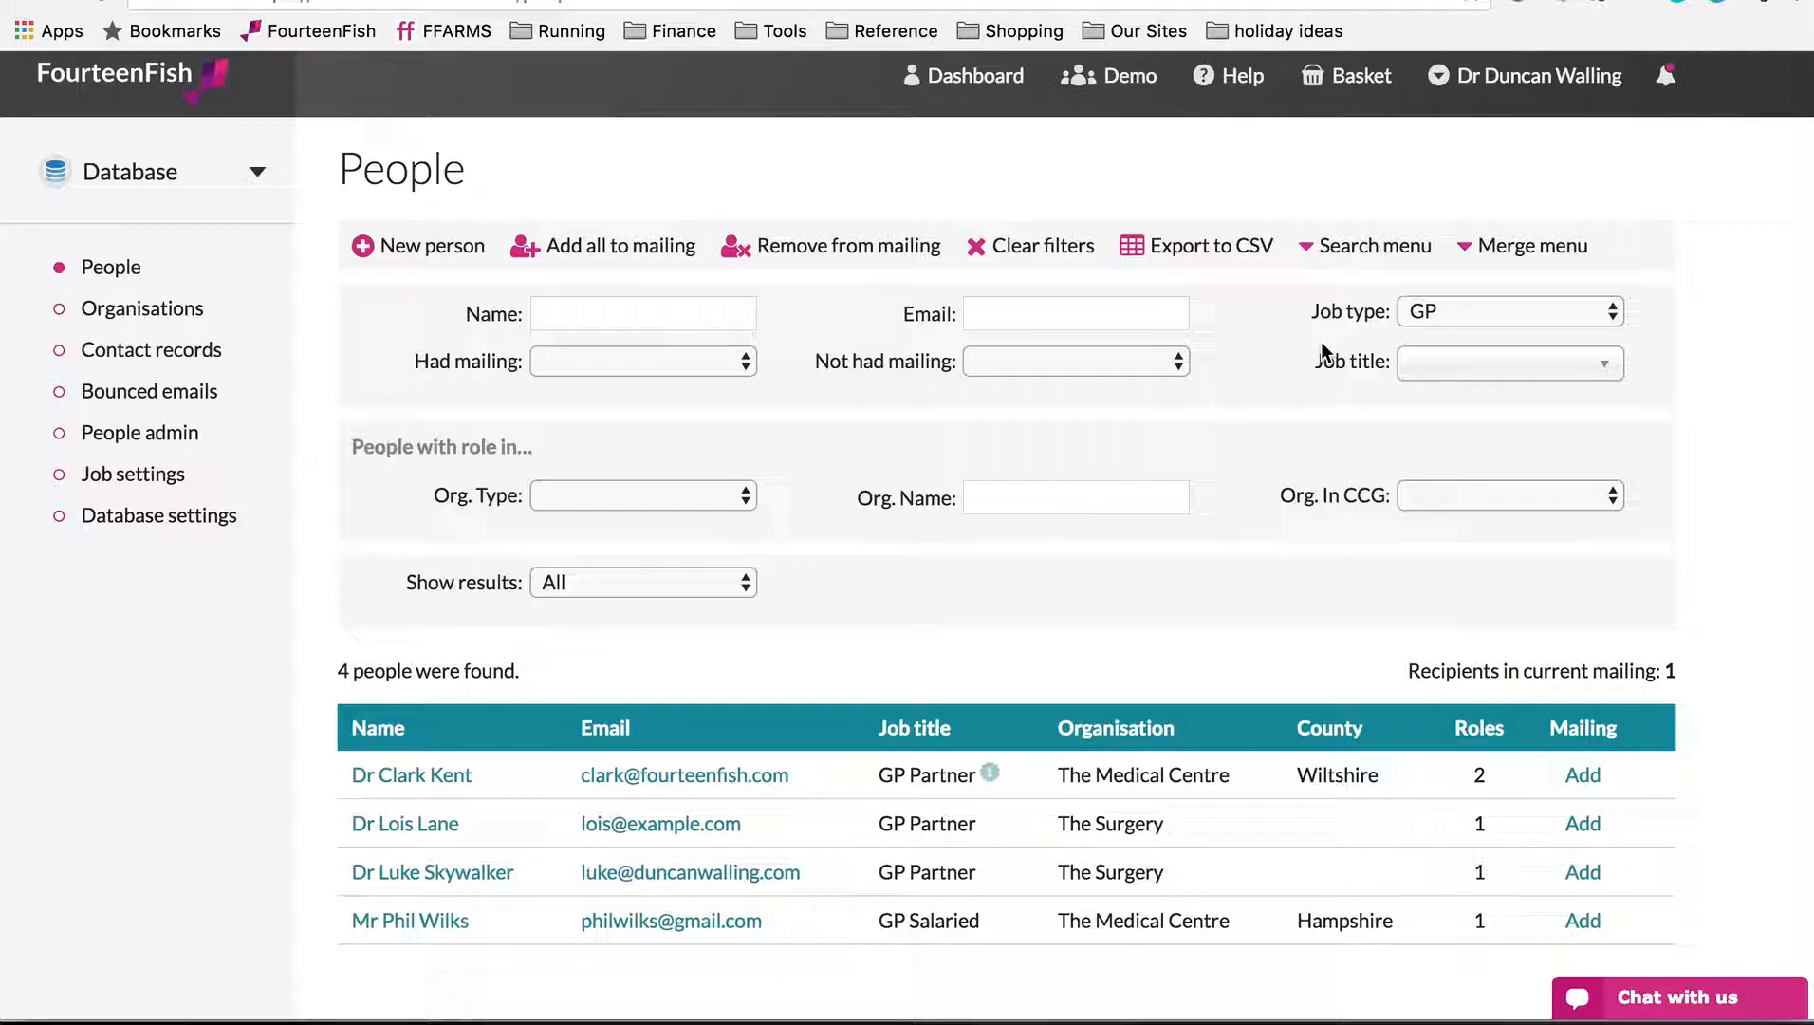
# Save the current GP search under the name "All GPs"
pyautogui.click(1314, 249)
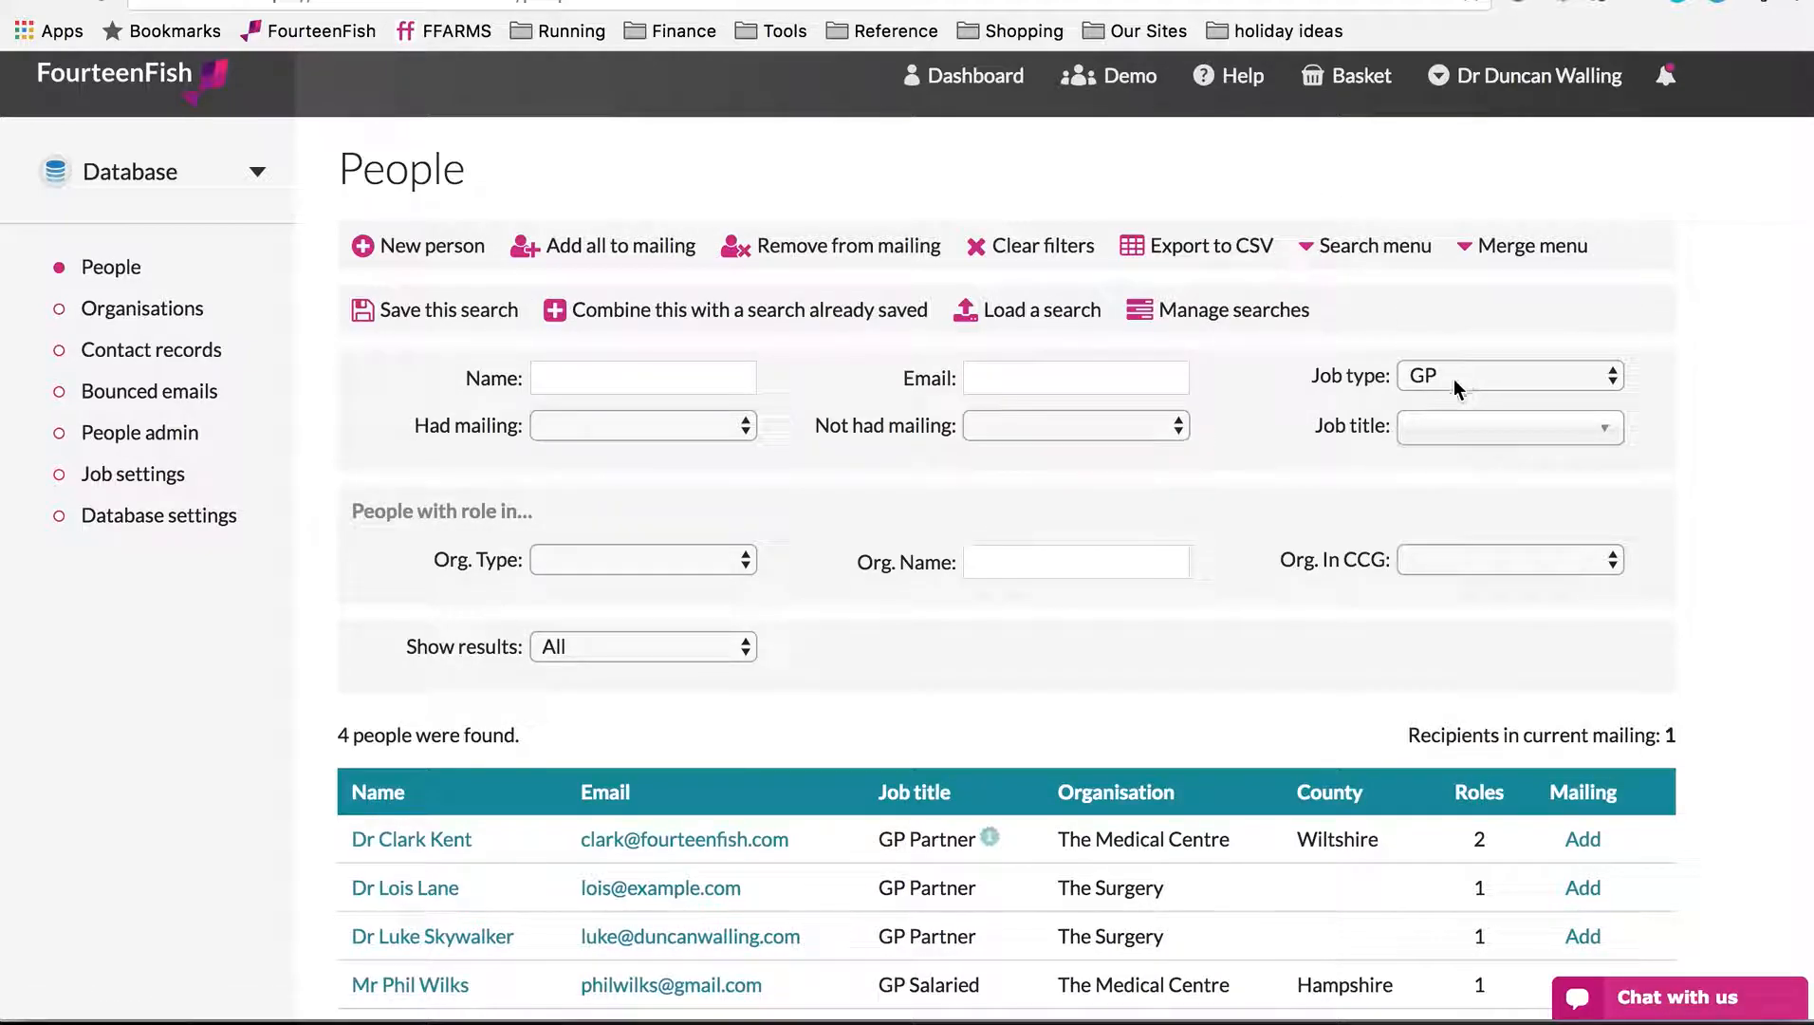
pyautogui.scroll(-1, 1062, 575)
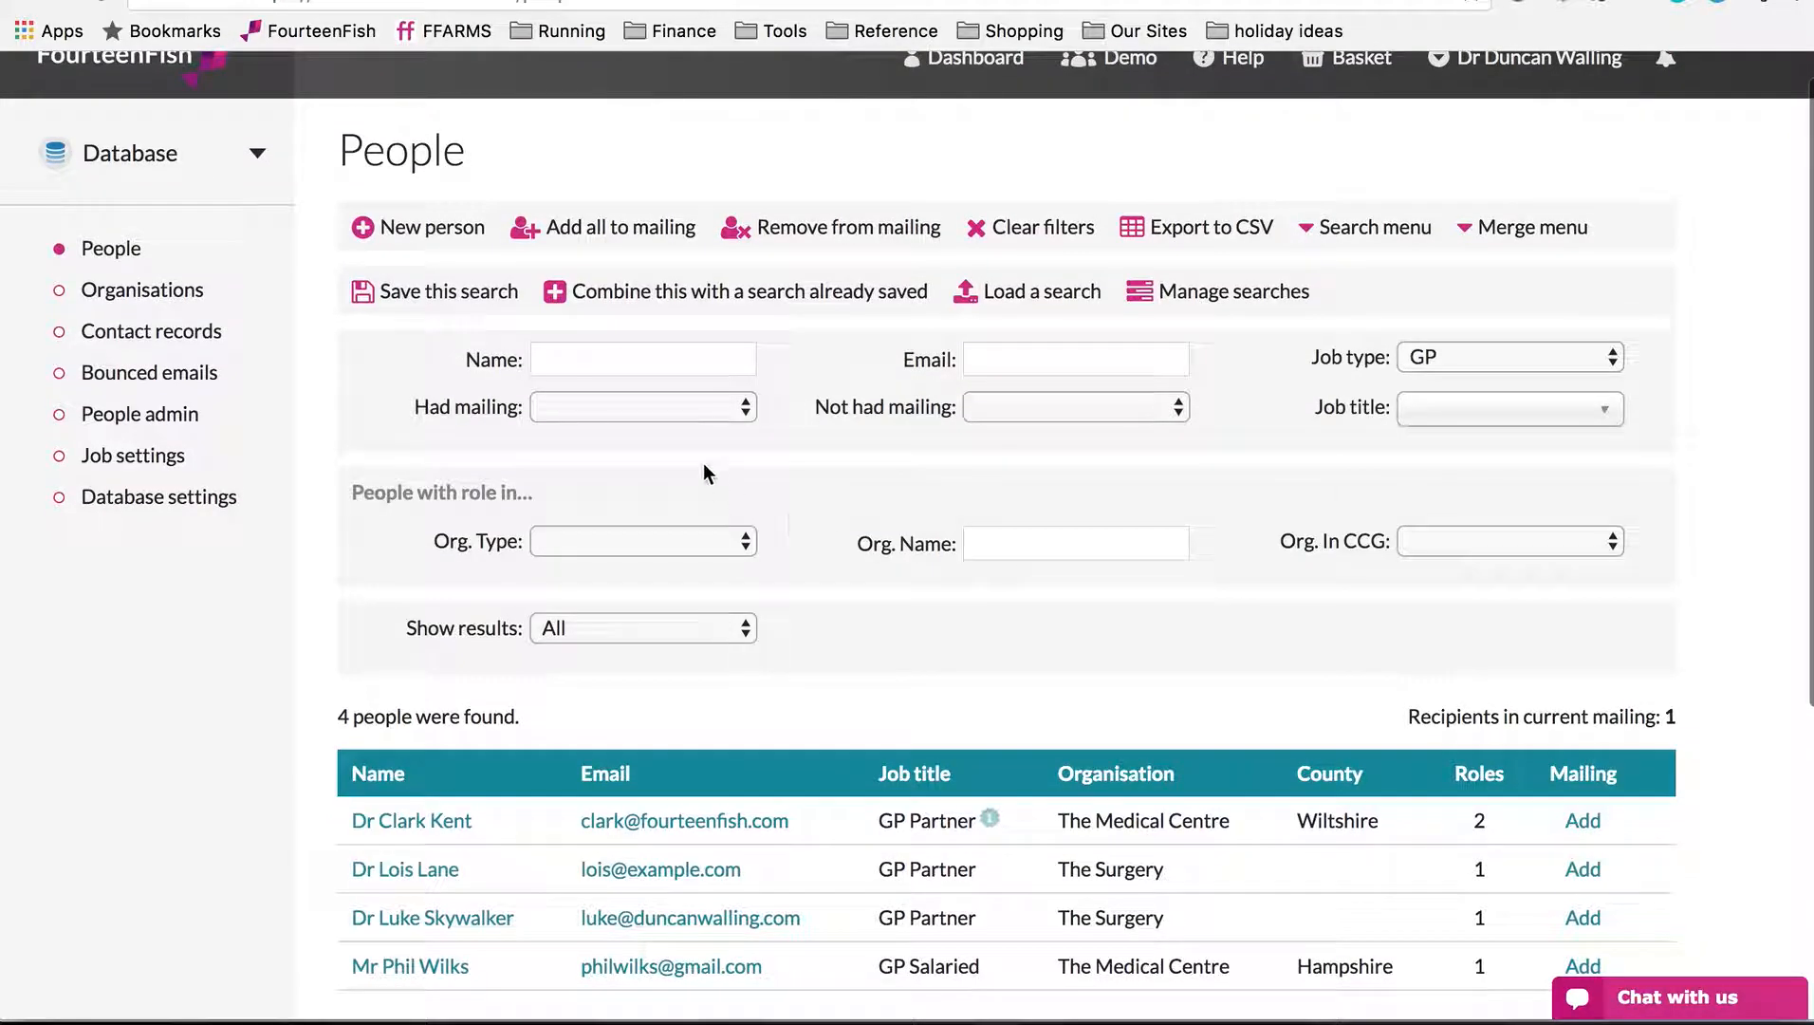
pyautogui.click(437, 301)
pyautogui.click(466, 325)
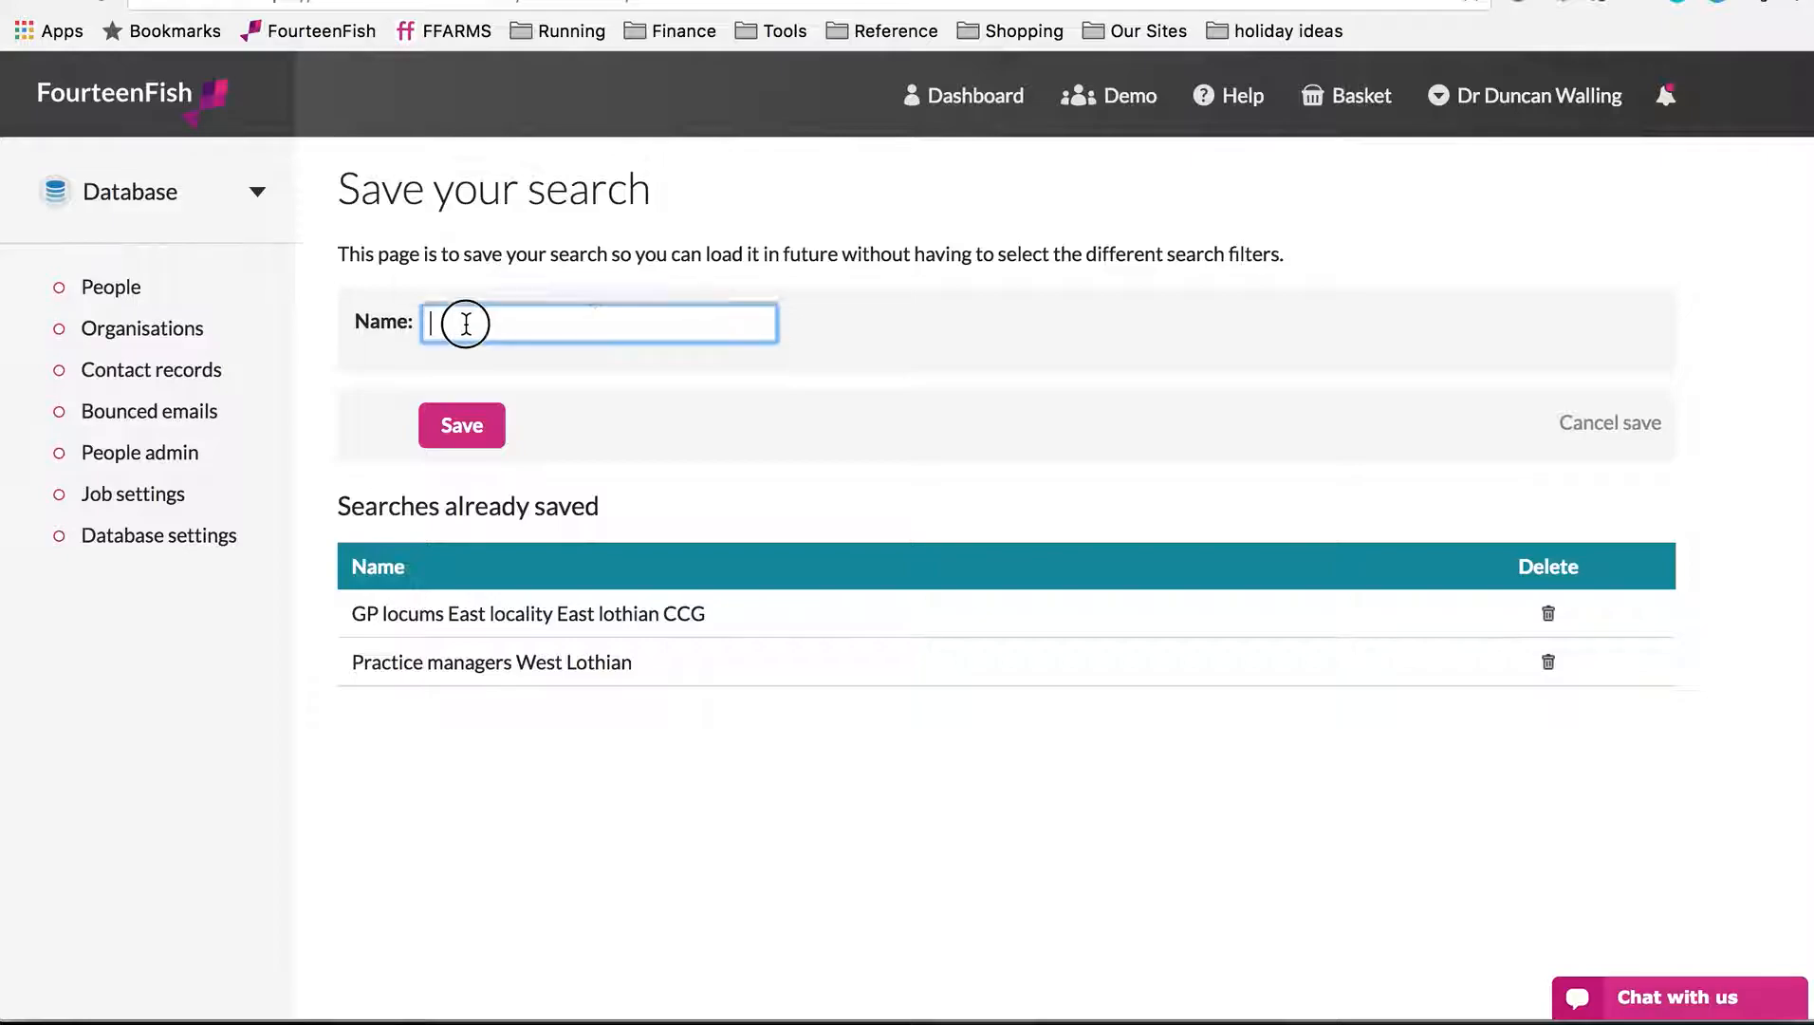
pyautogui.write('All Gp')
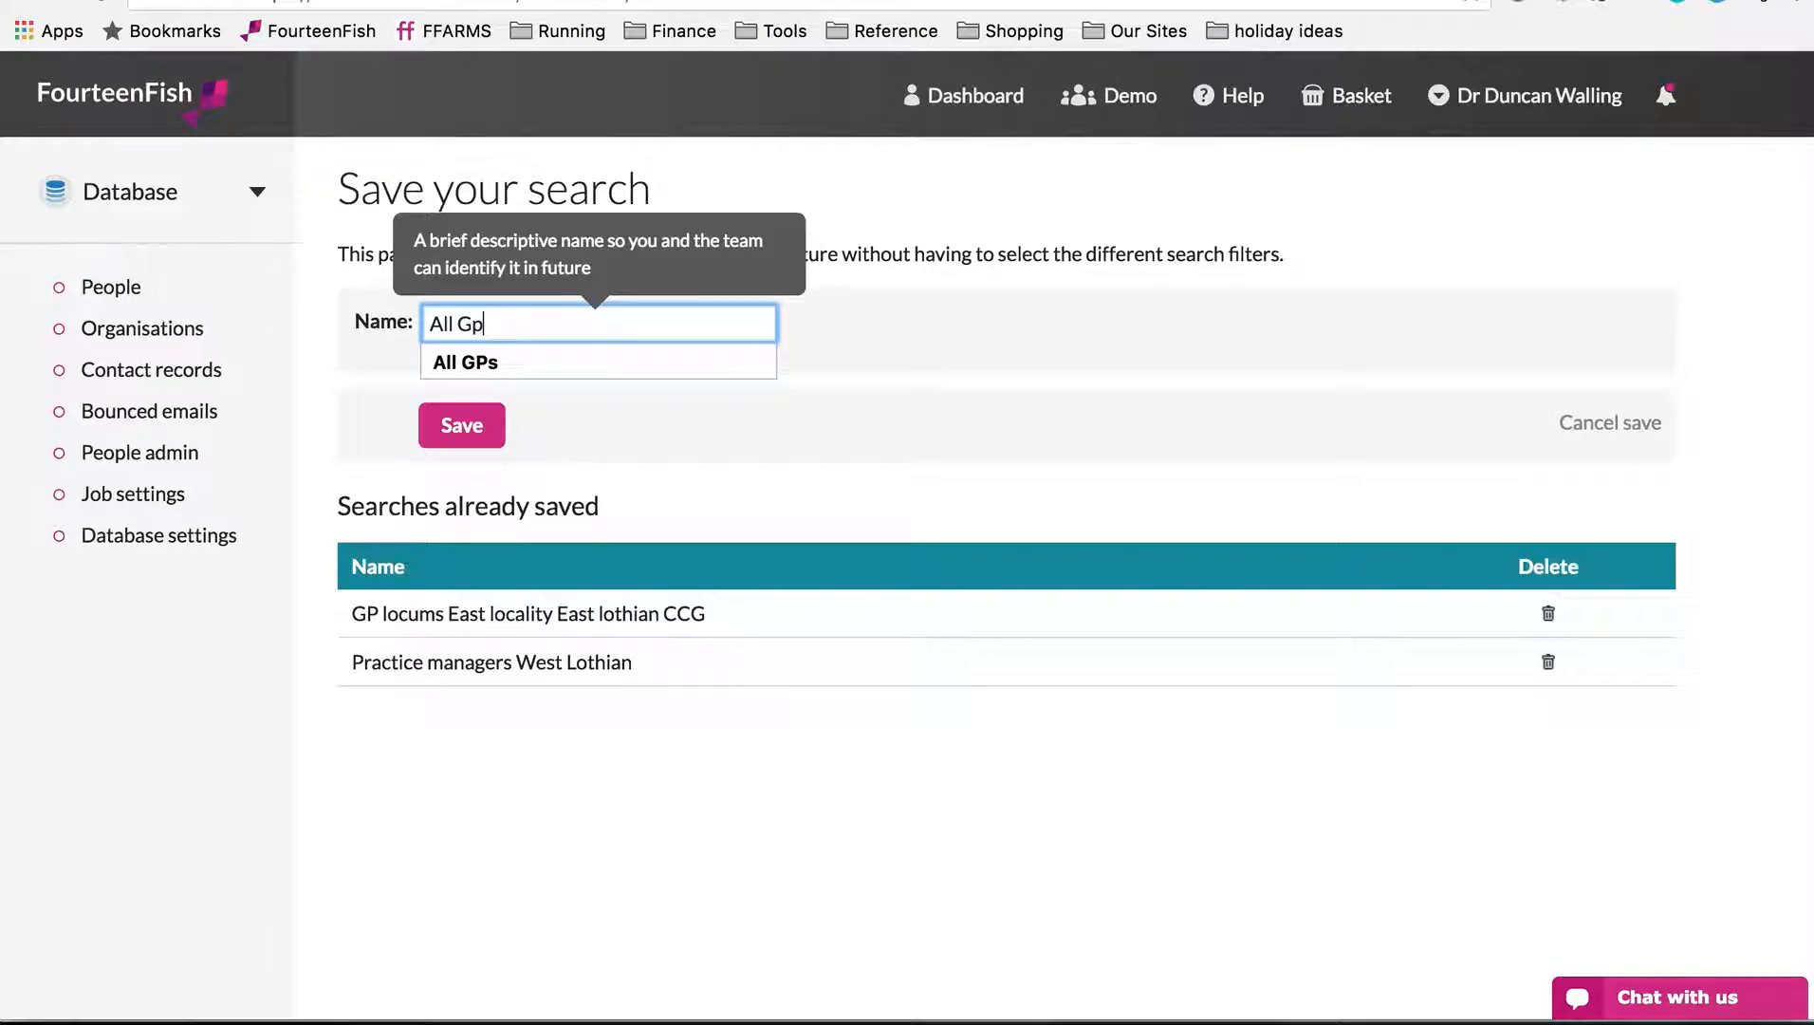
pyautogui.press('BackSpace')
pyautogui.write('Ps')
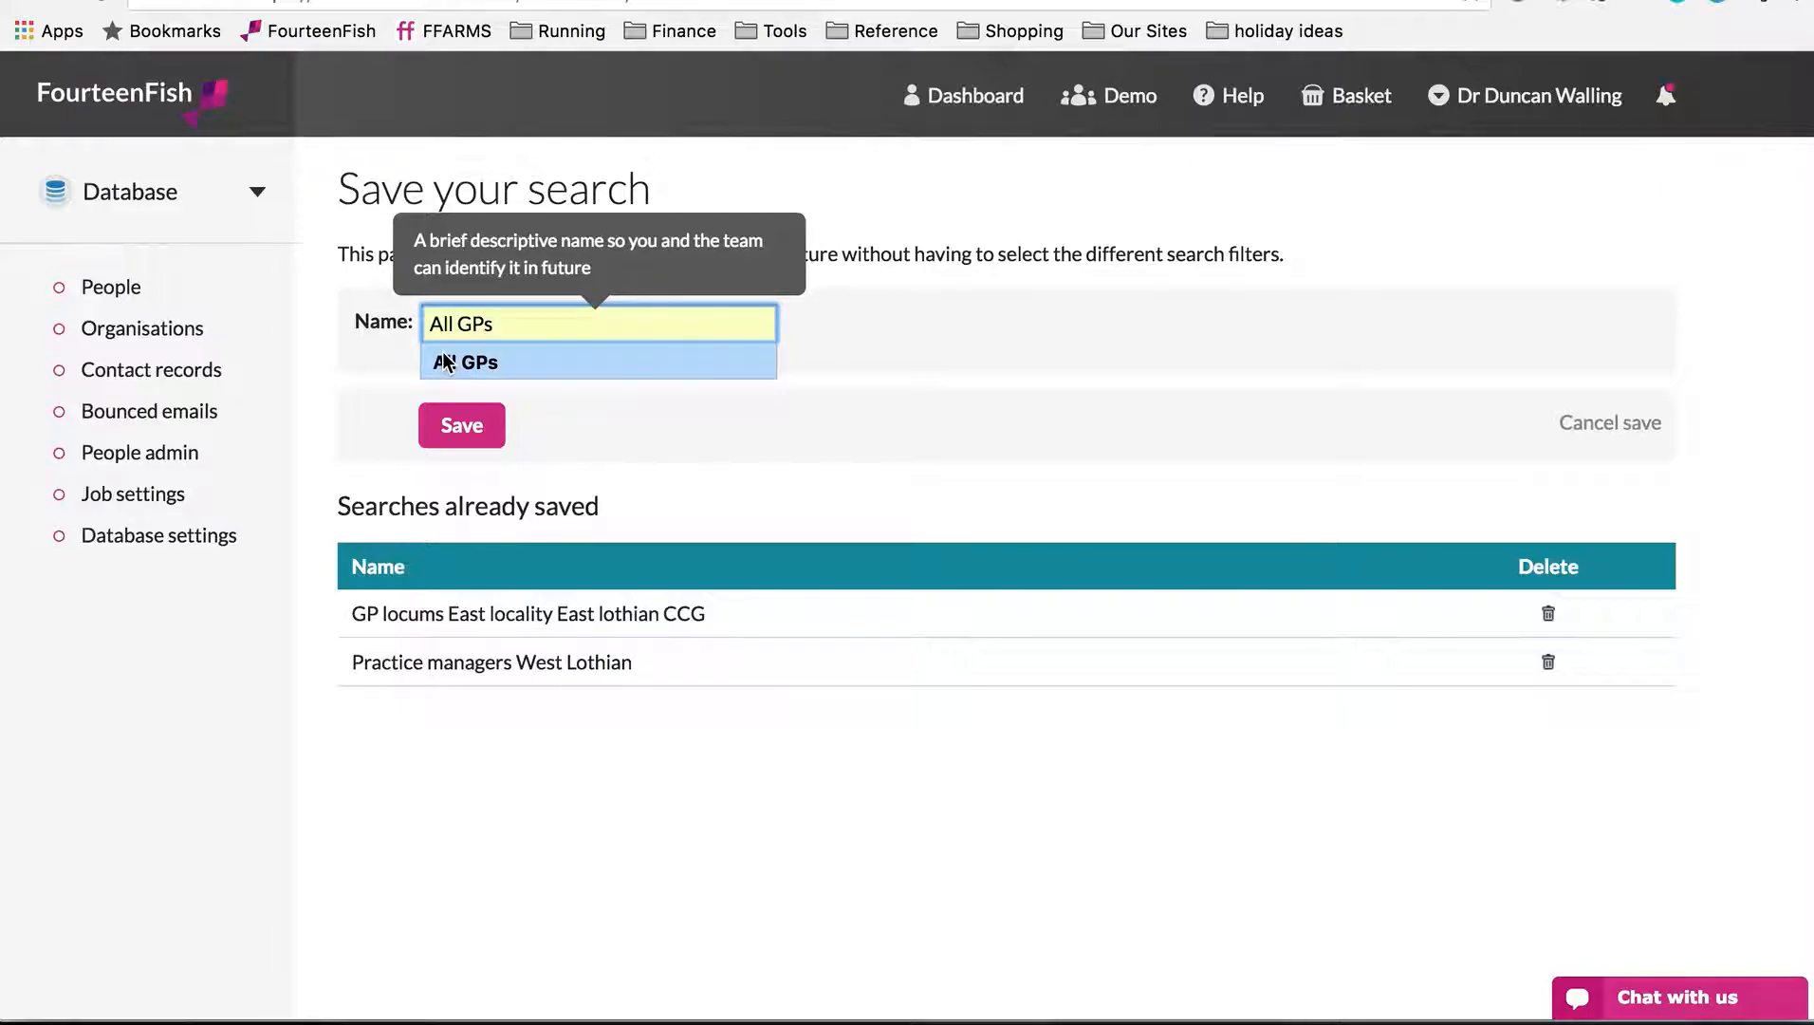
pyautogui.click(444, 361)
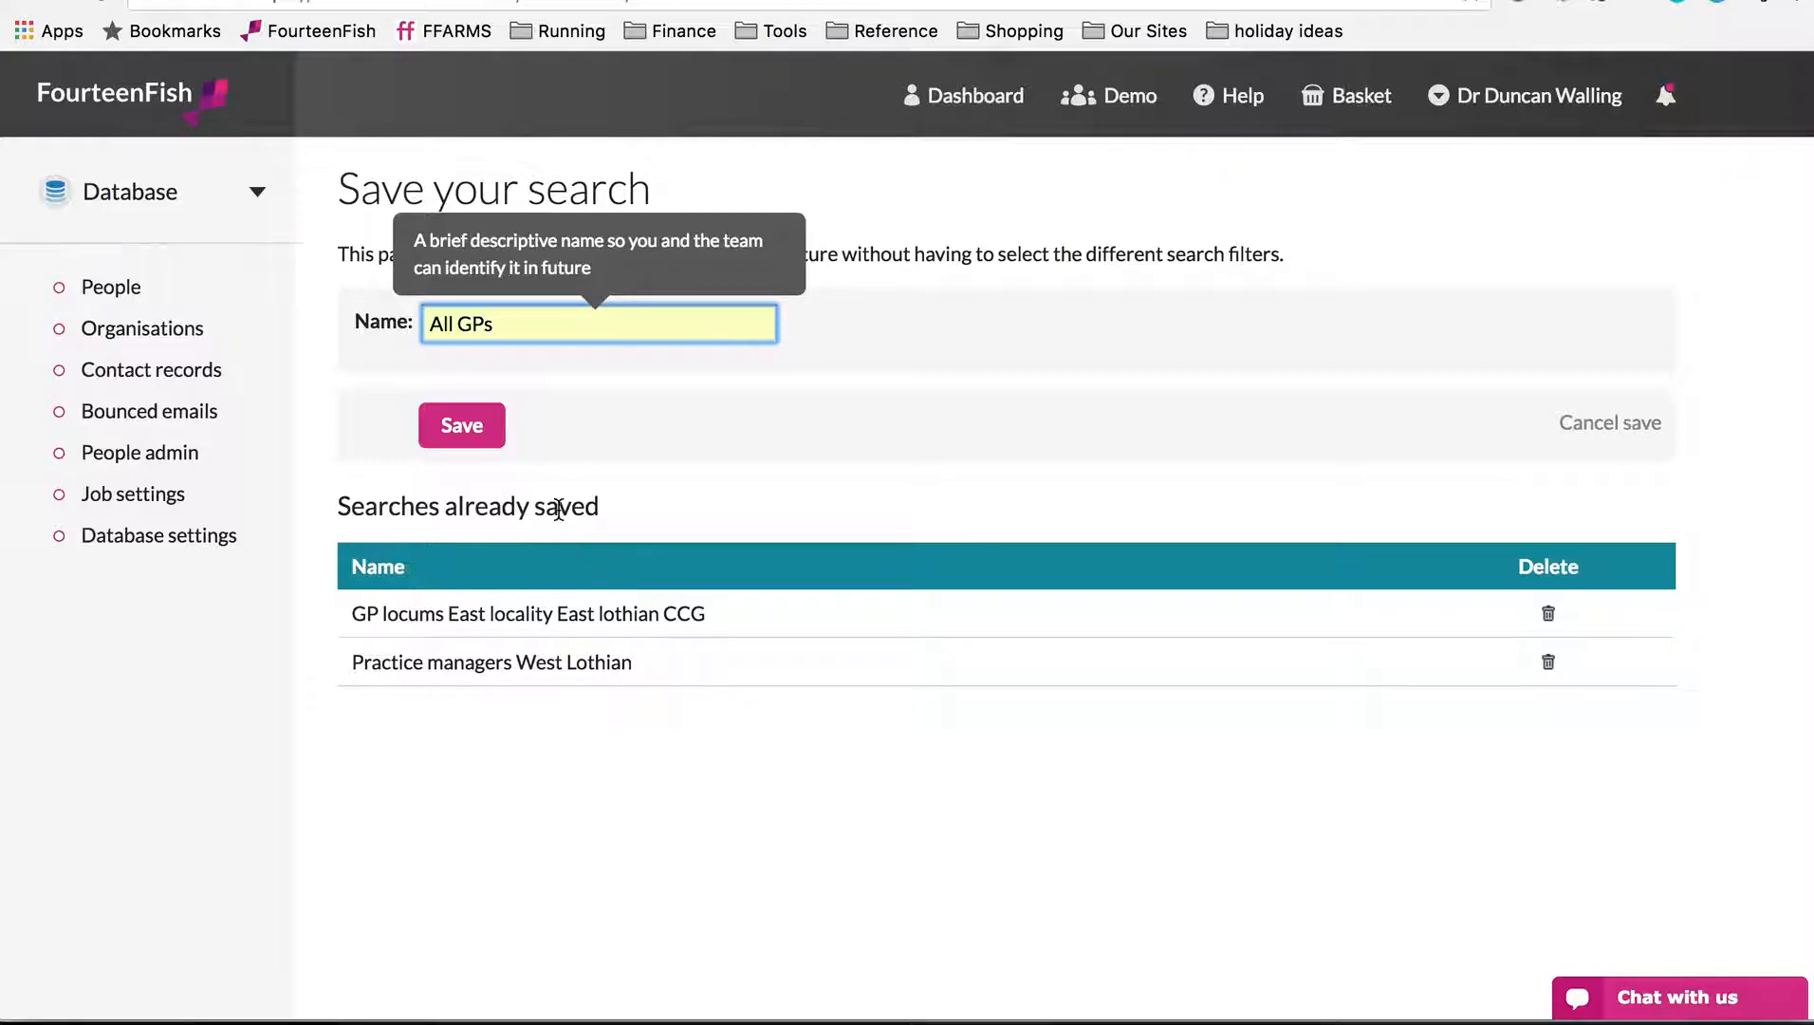
pyautogui.click(463, 427)
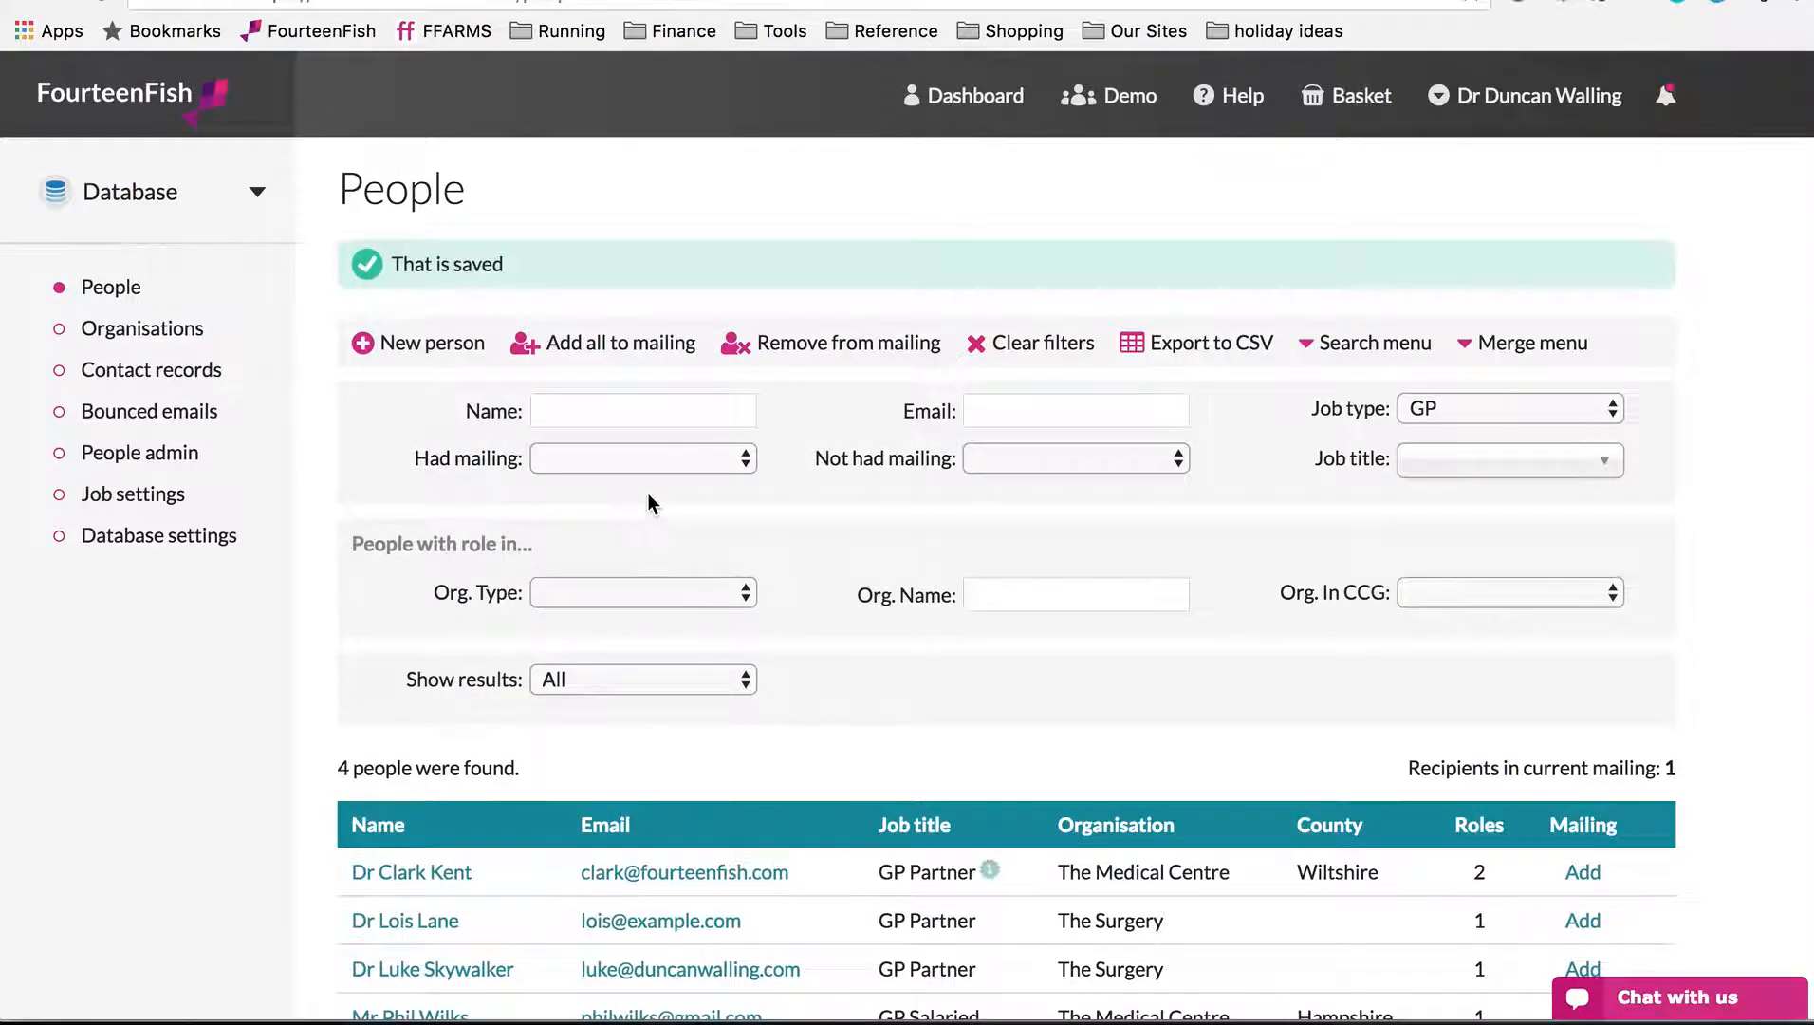
# Clear the filters and search for people with the job title Practice Manager / Business Manager
pyautogui.click(996, 353)
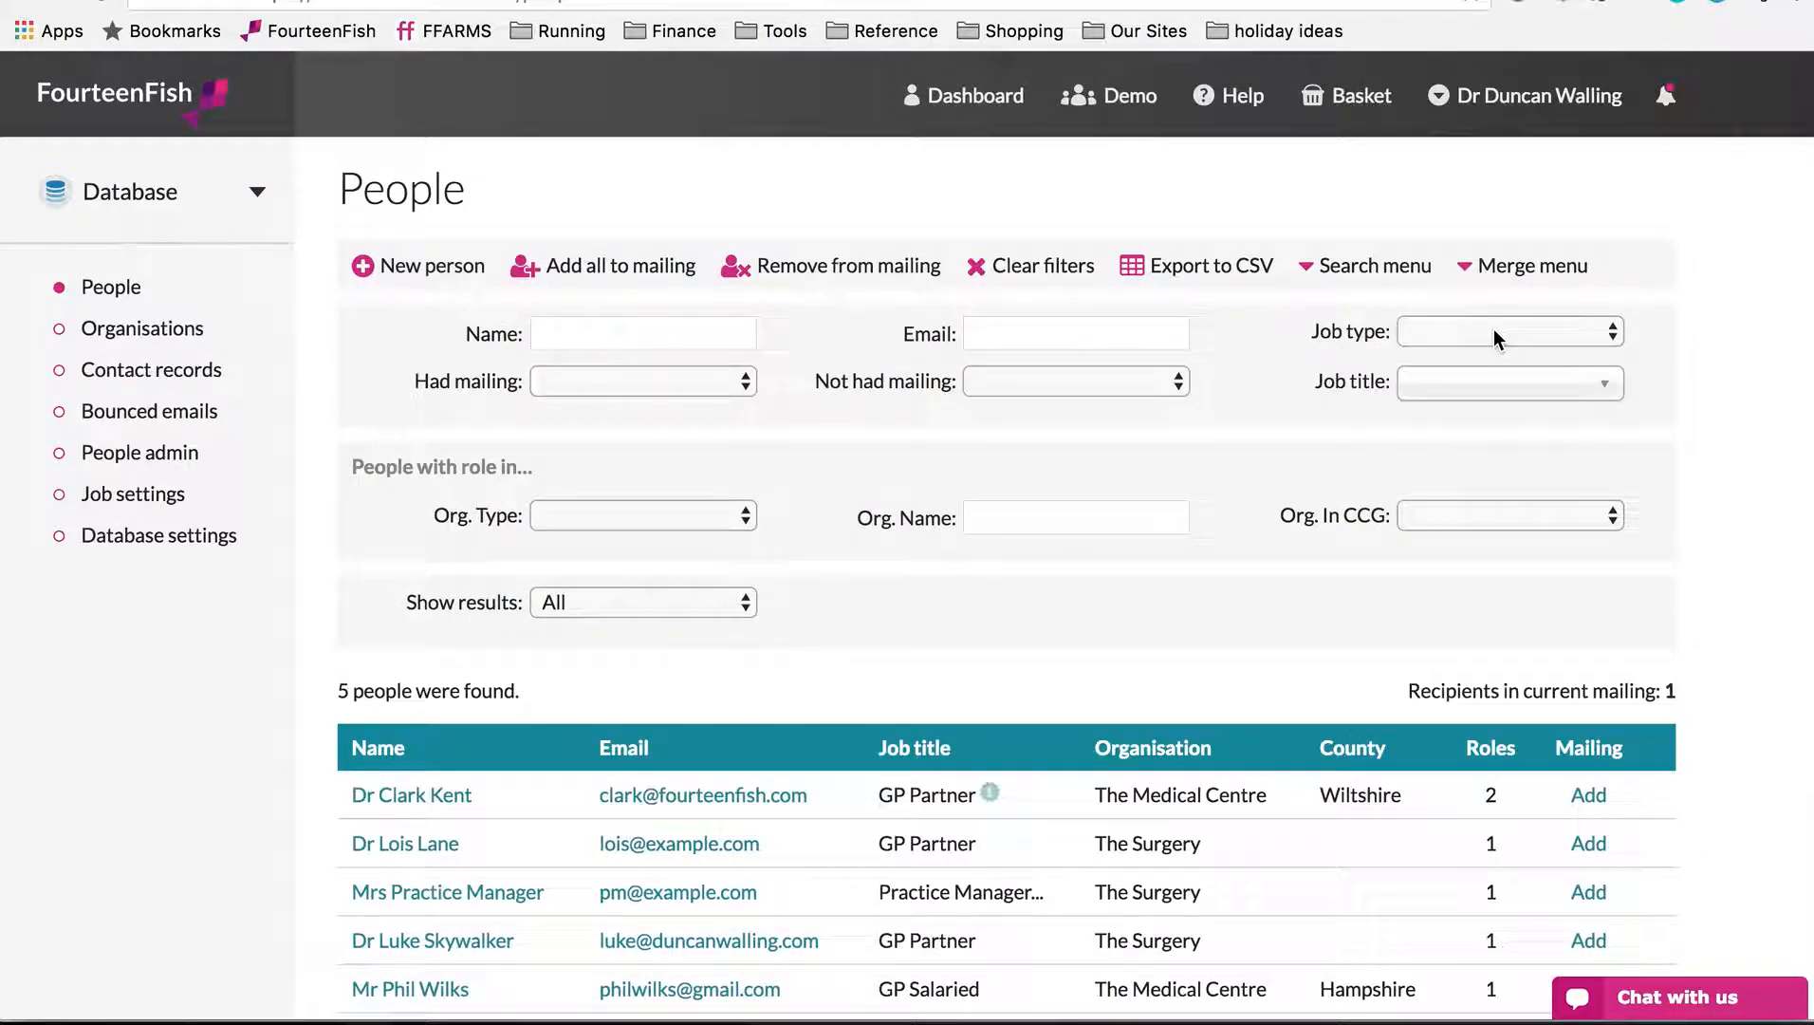
pyautogui.click(1487, 384)
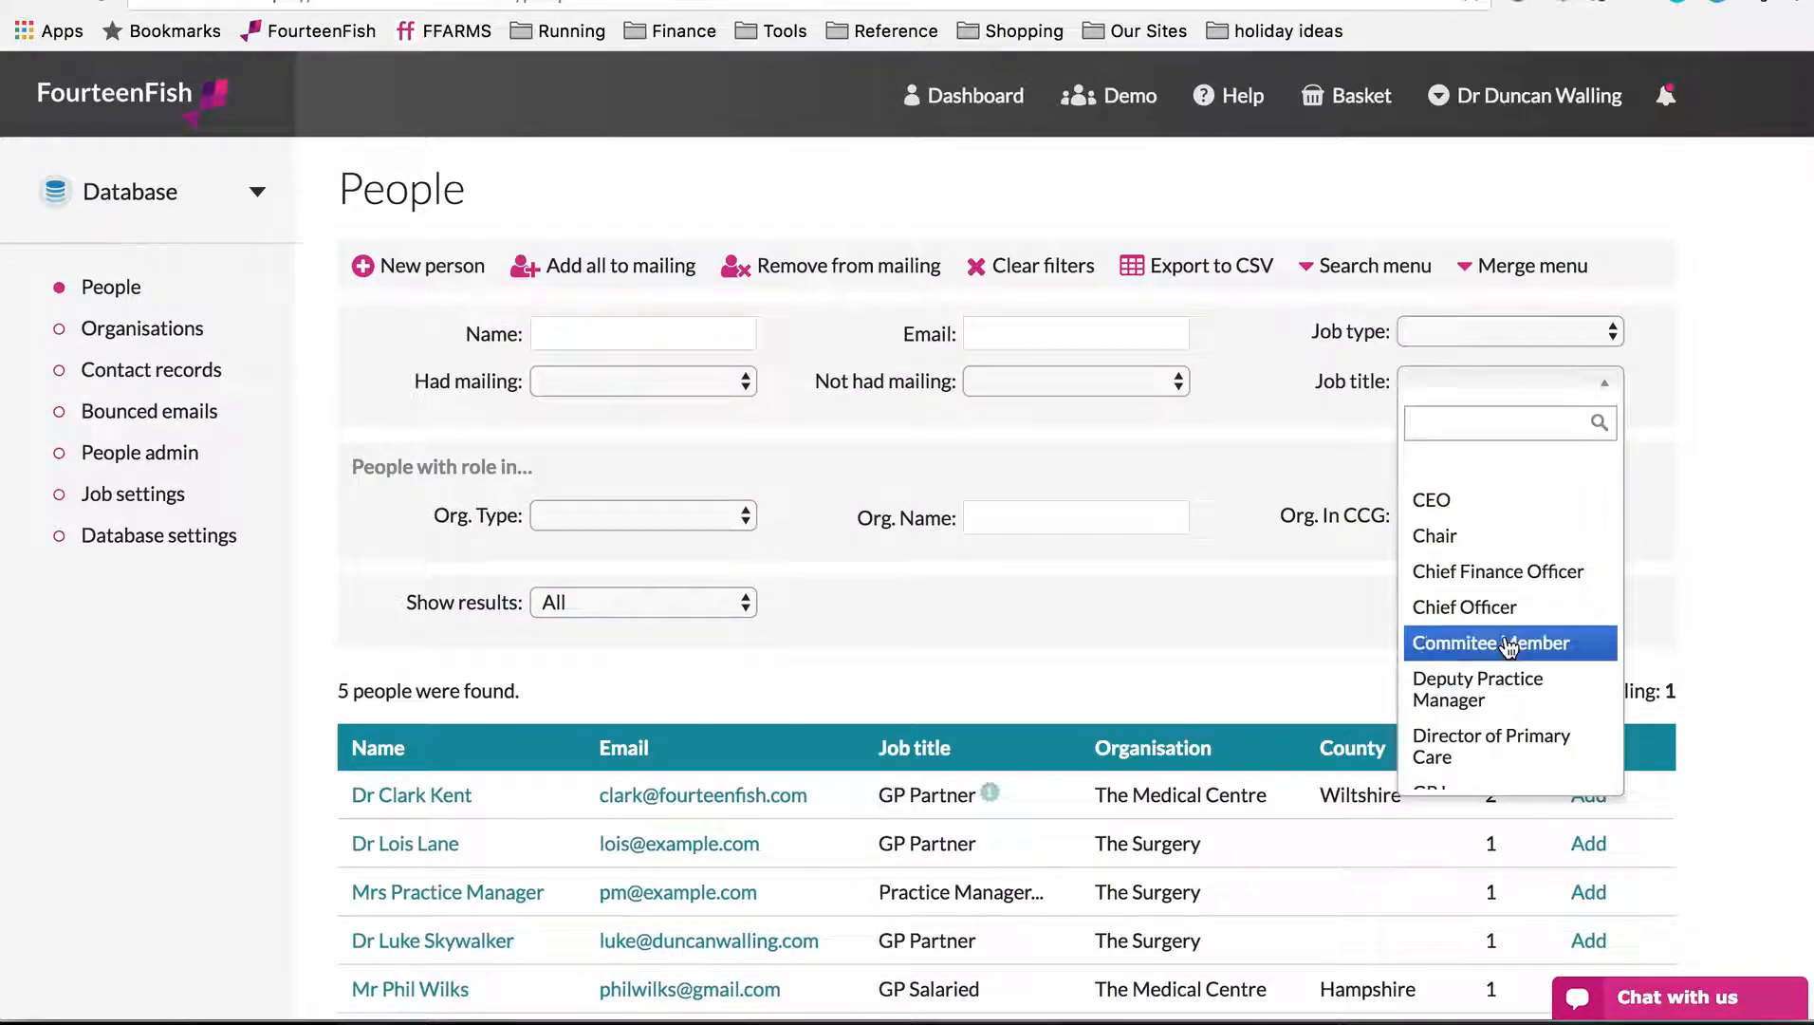
pyautogui.scroll(-5, 1508, 636)
pyautogui.scroll(-2, 1508, 648)
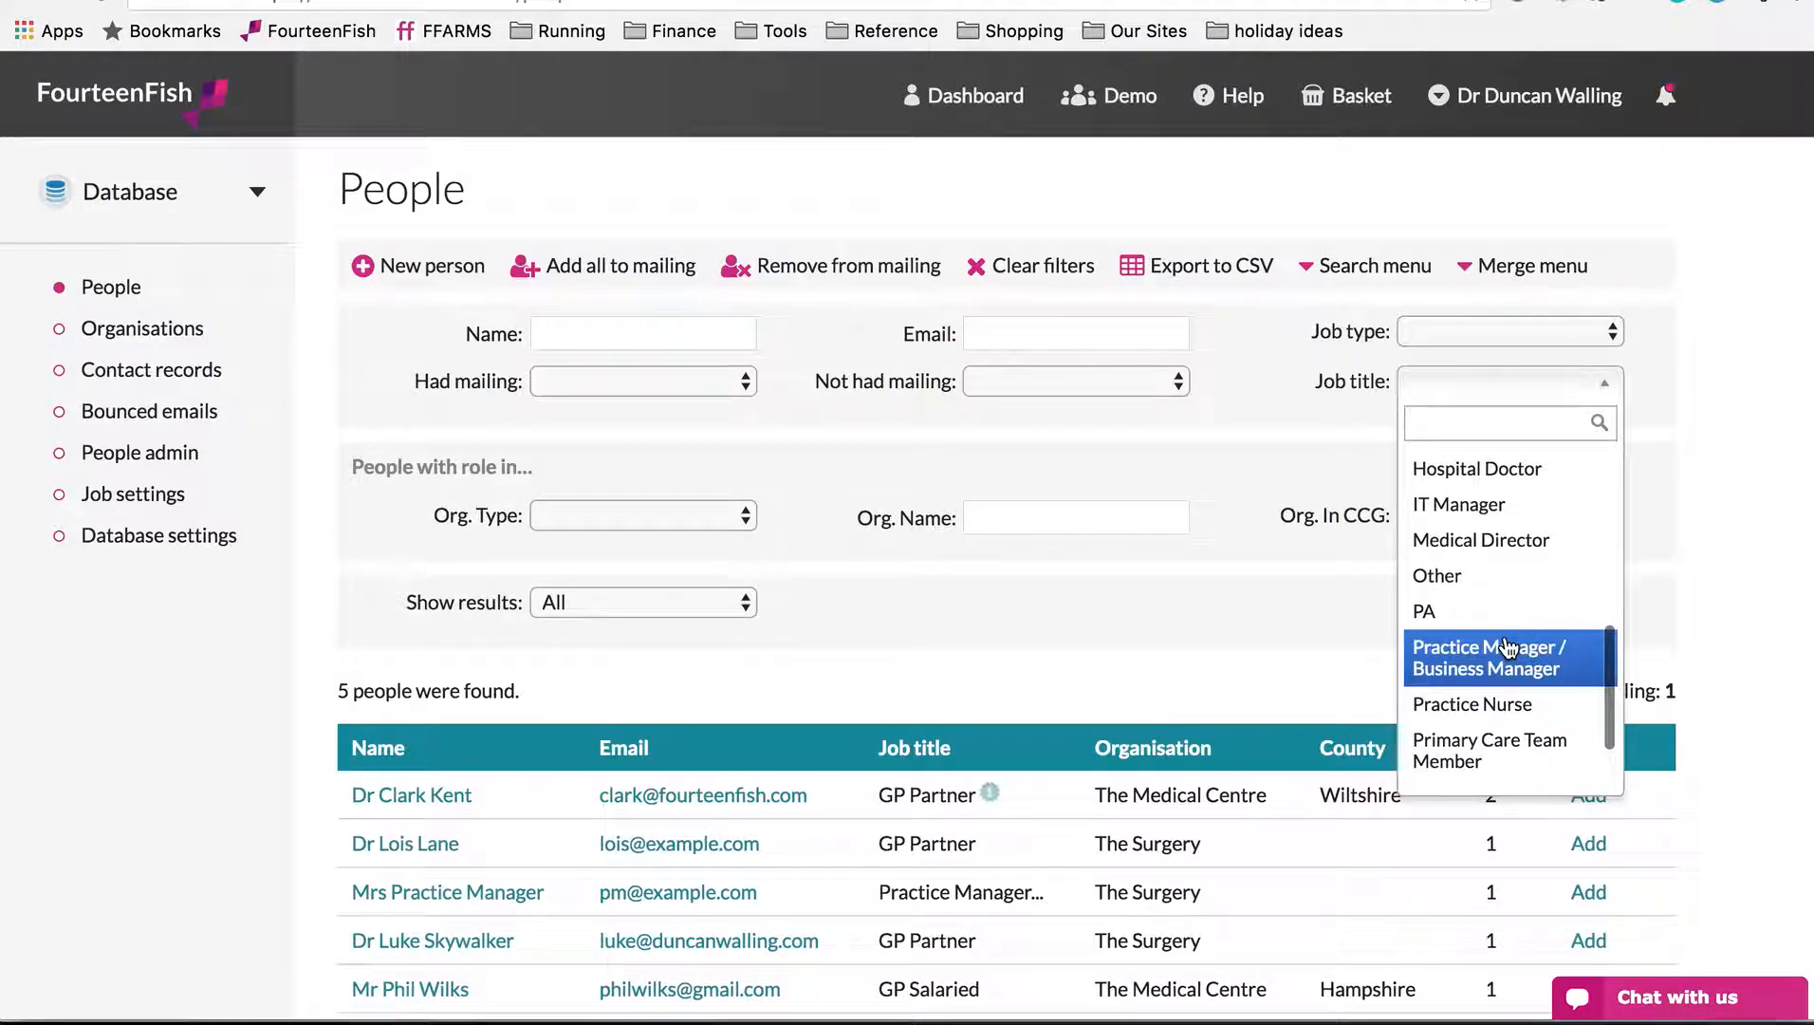
pyautogui.click(1509, 648)
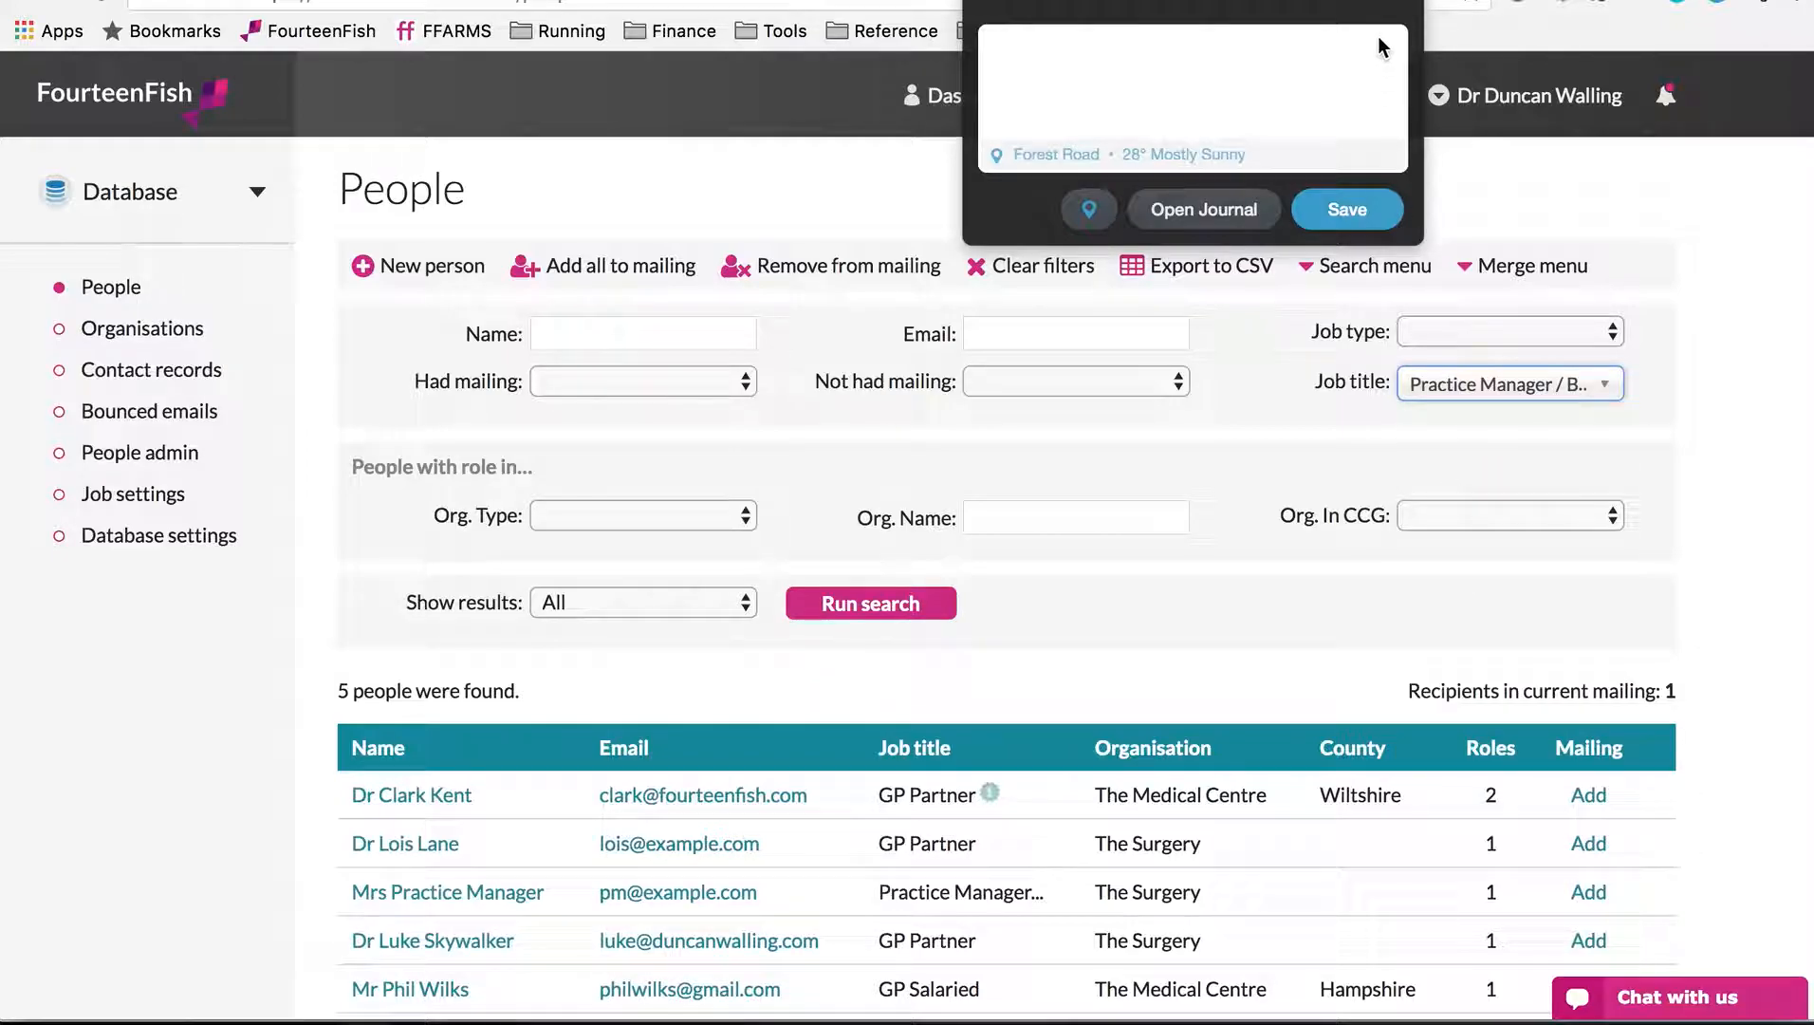
pyautogui.click(1378, 4)
pyautogui.click(1377, 2)
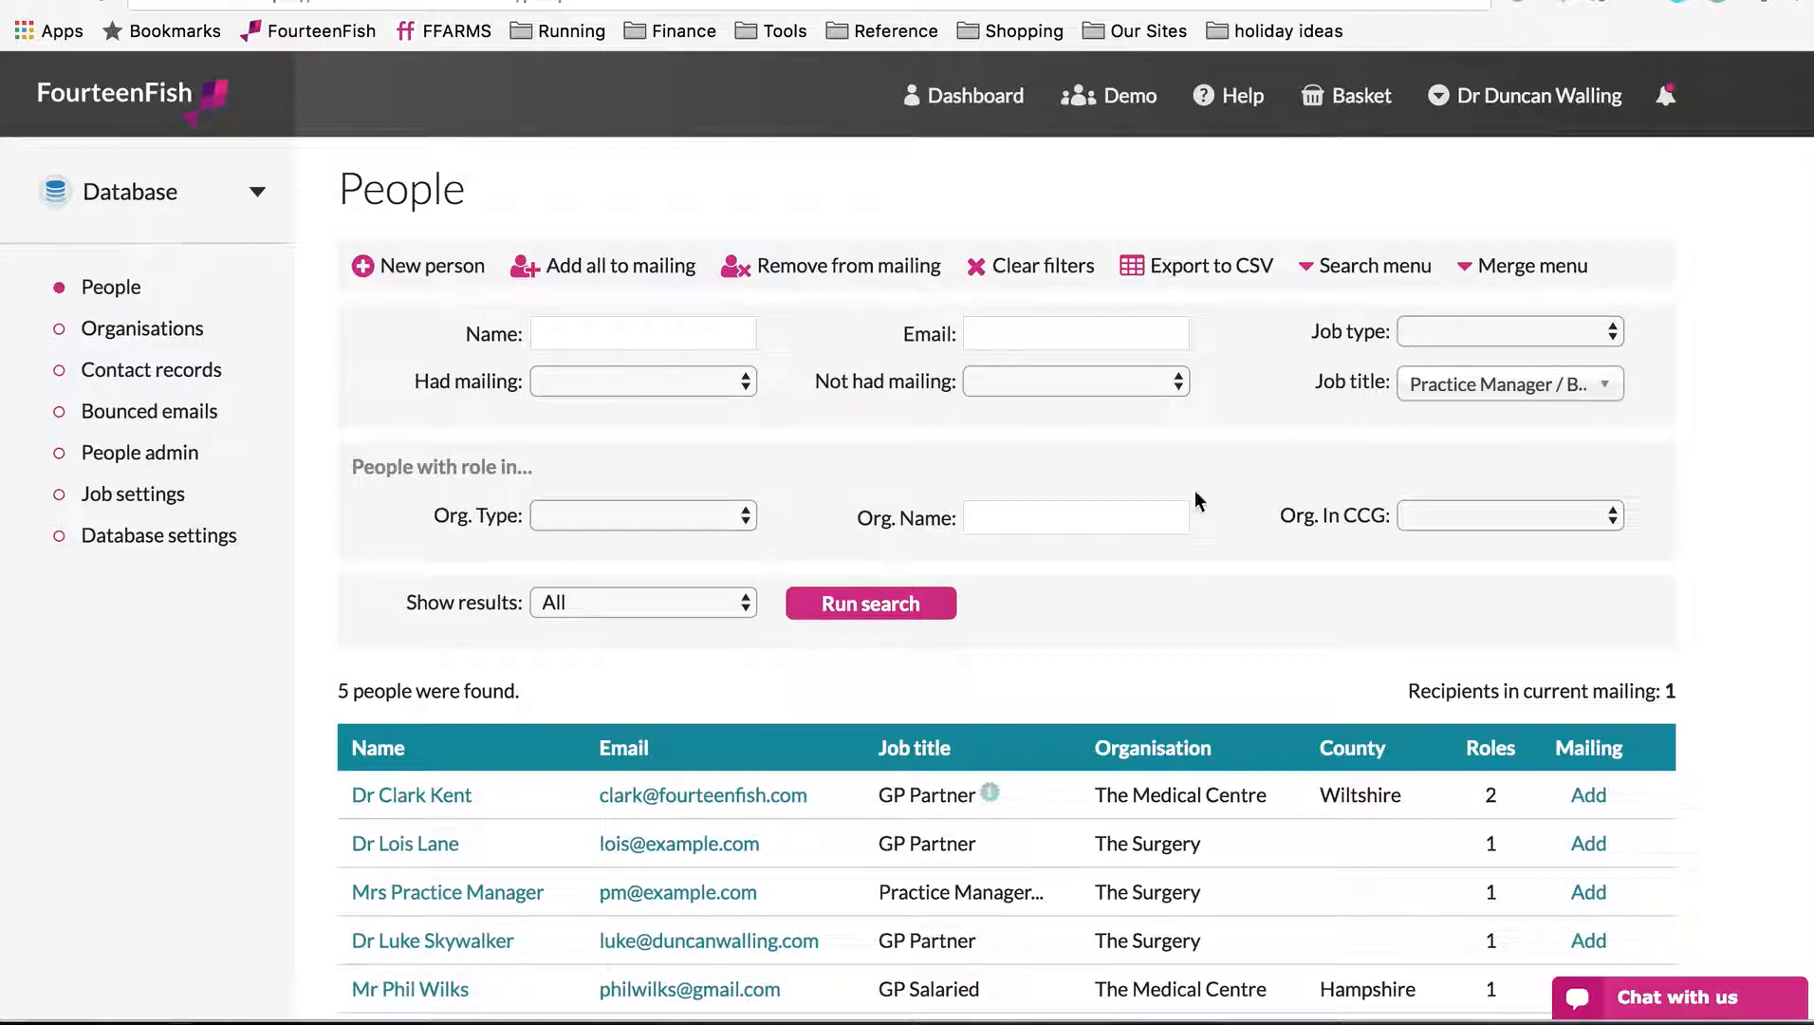
pyautogui.click(889, 599)
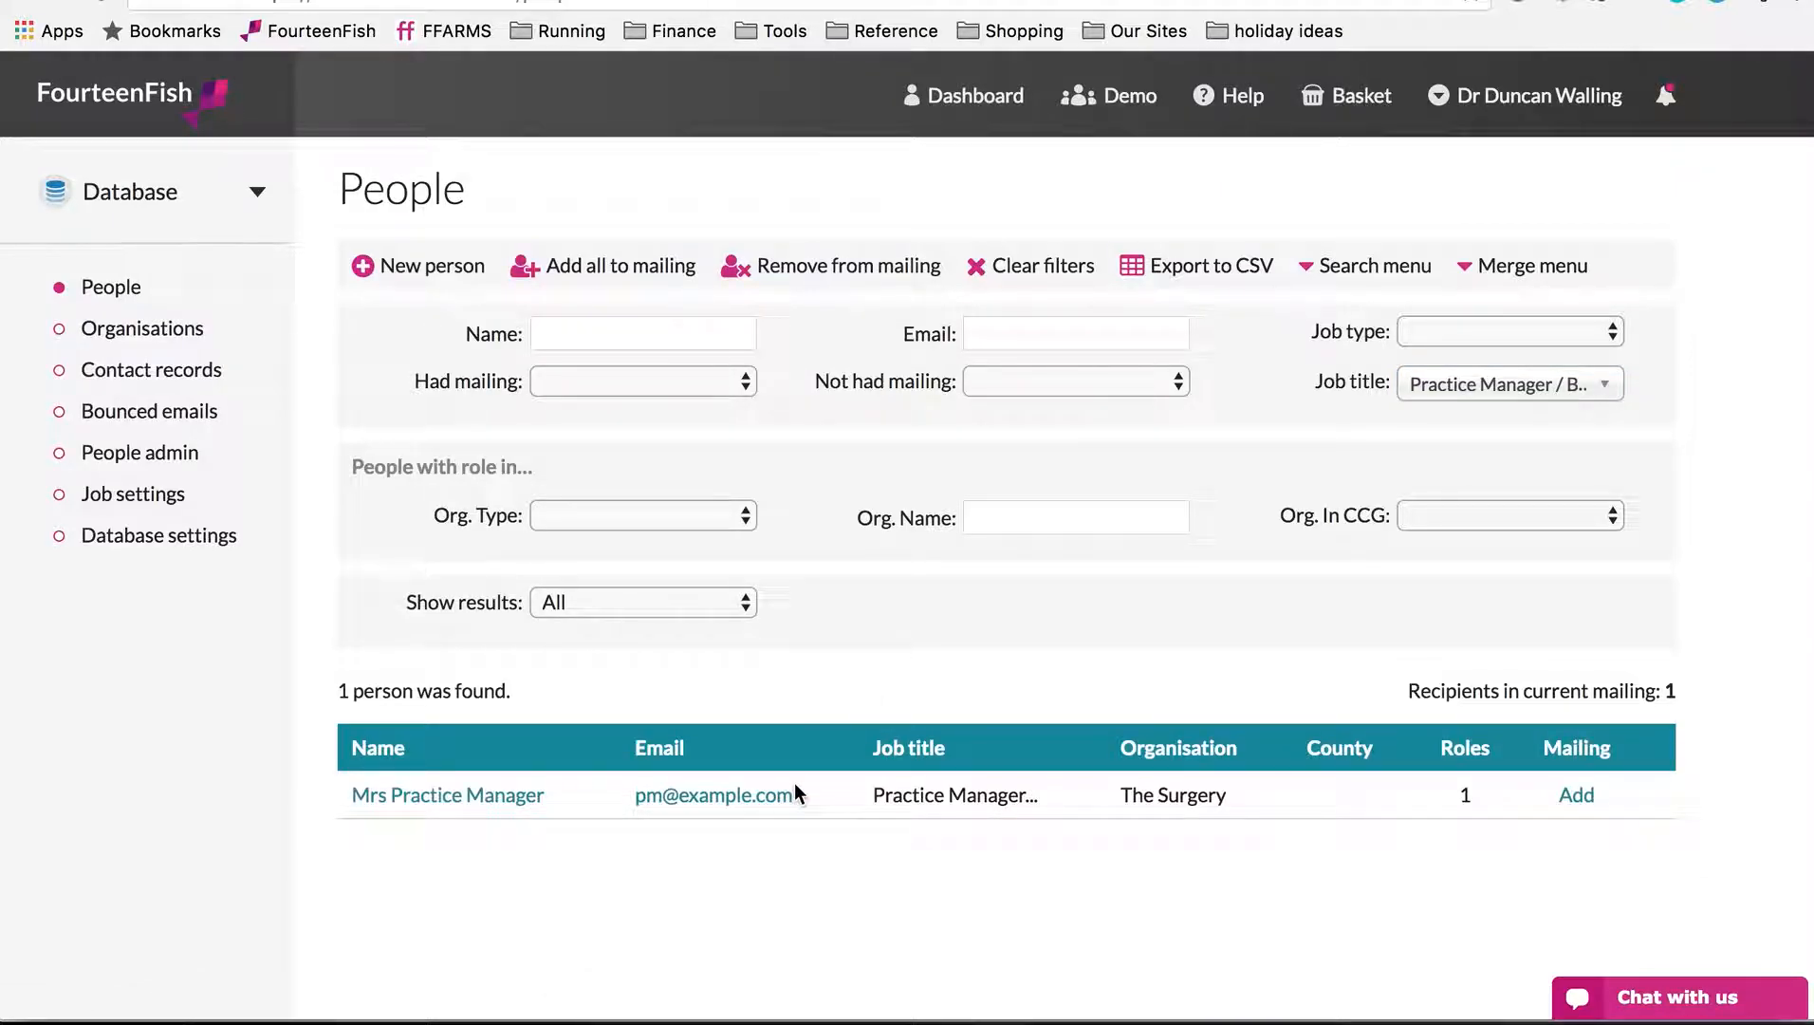
# Combine this search with the saved "All GPs" search by adding them together (or), naming the current search "All practice managers"
pyautogui.click(1344, 275)
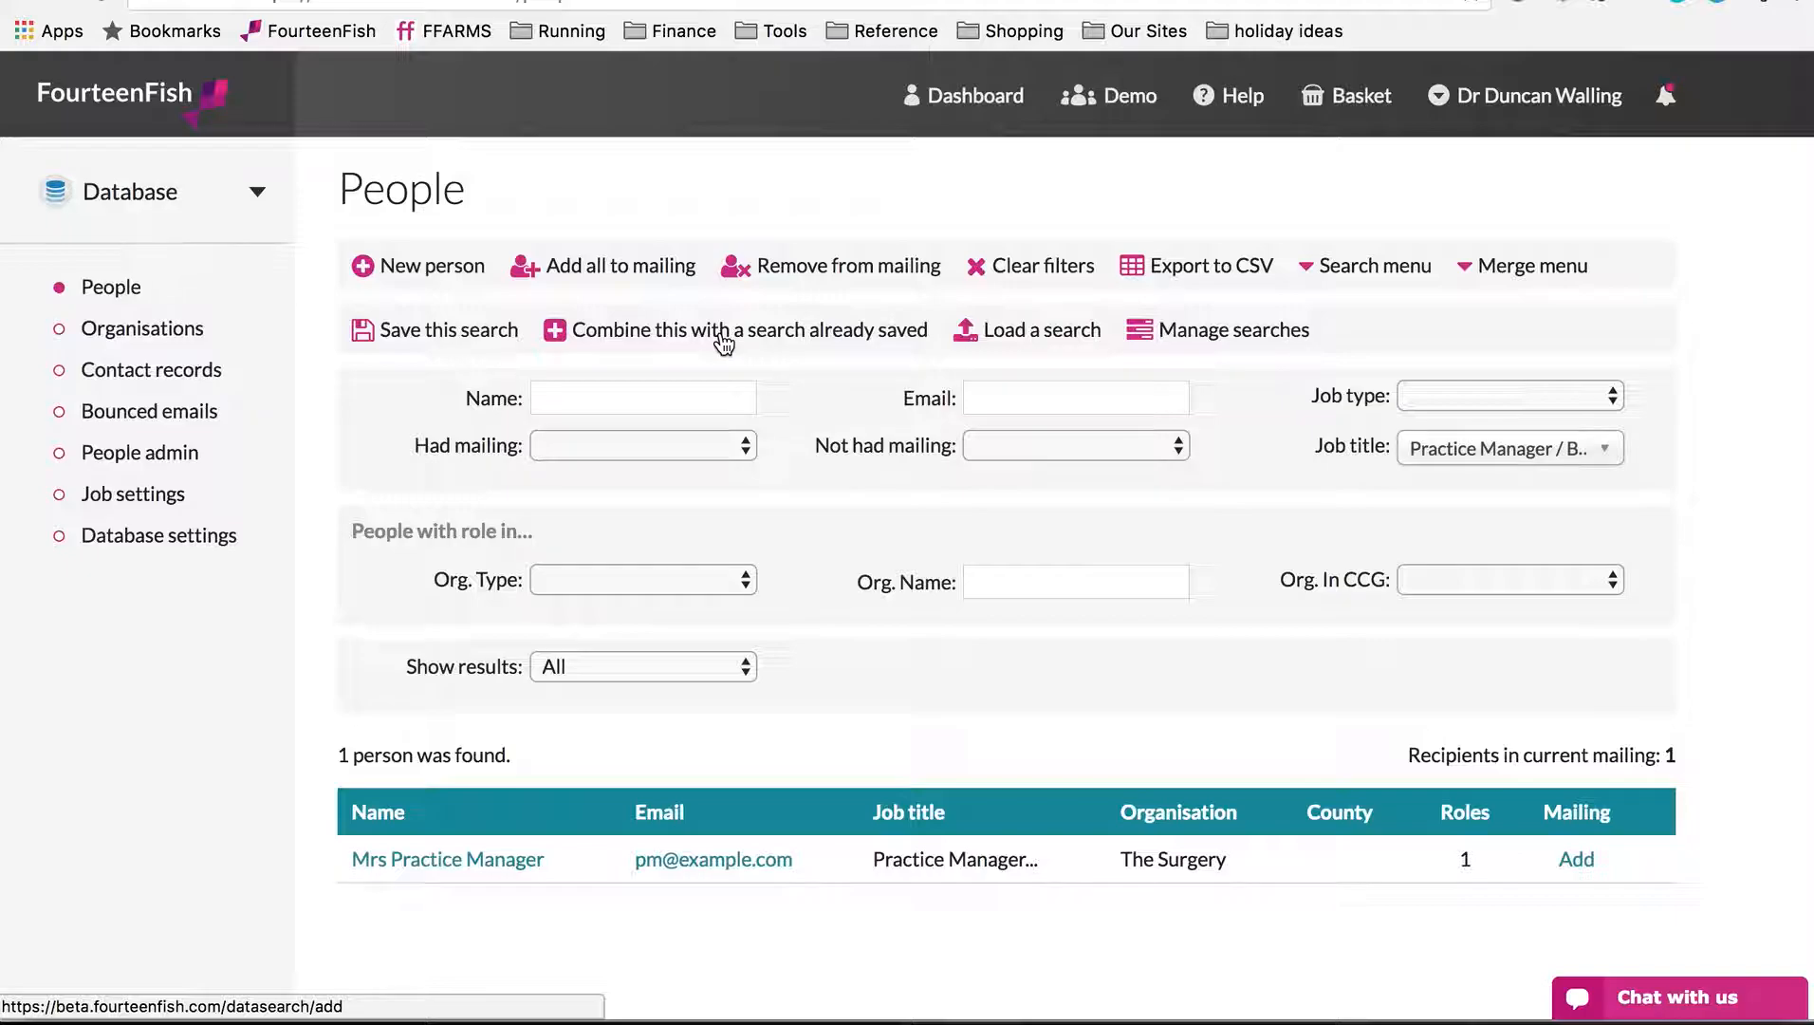
pyautogui.click(658, 332)
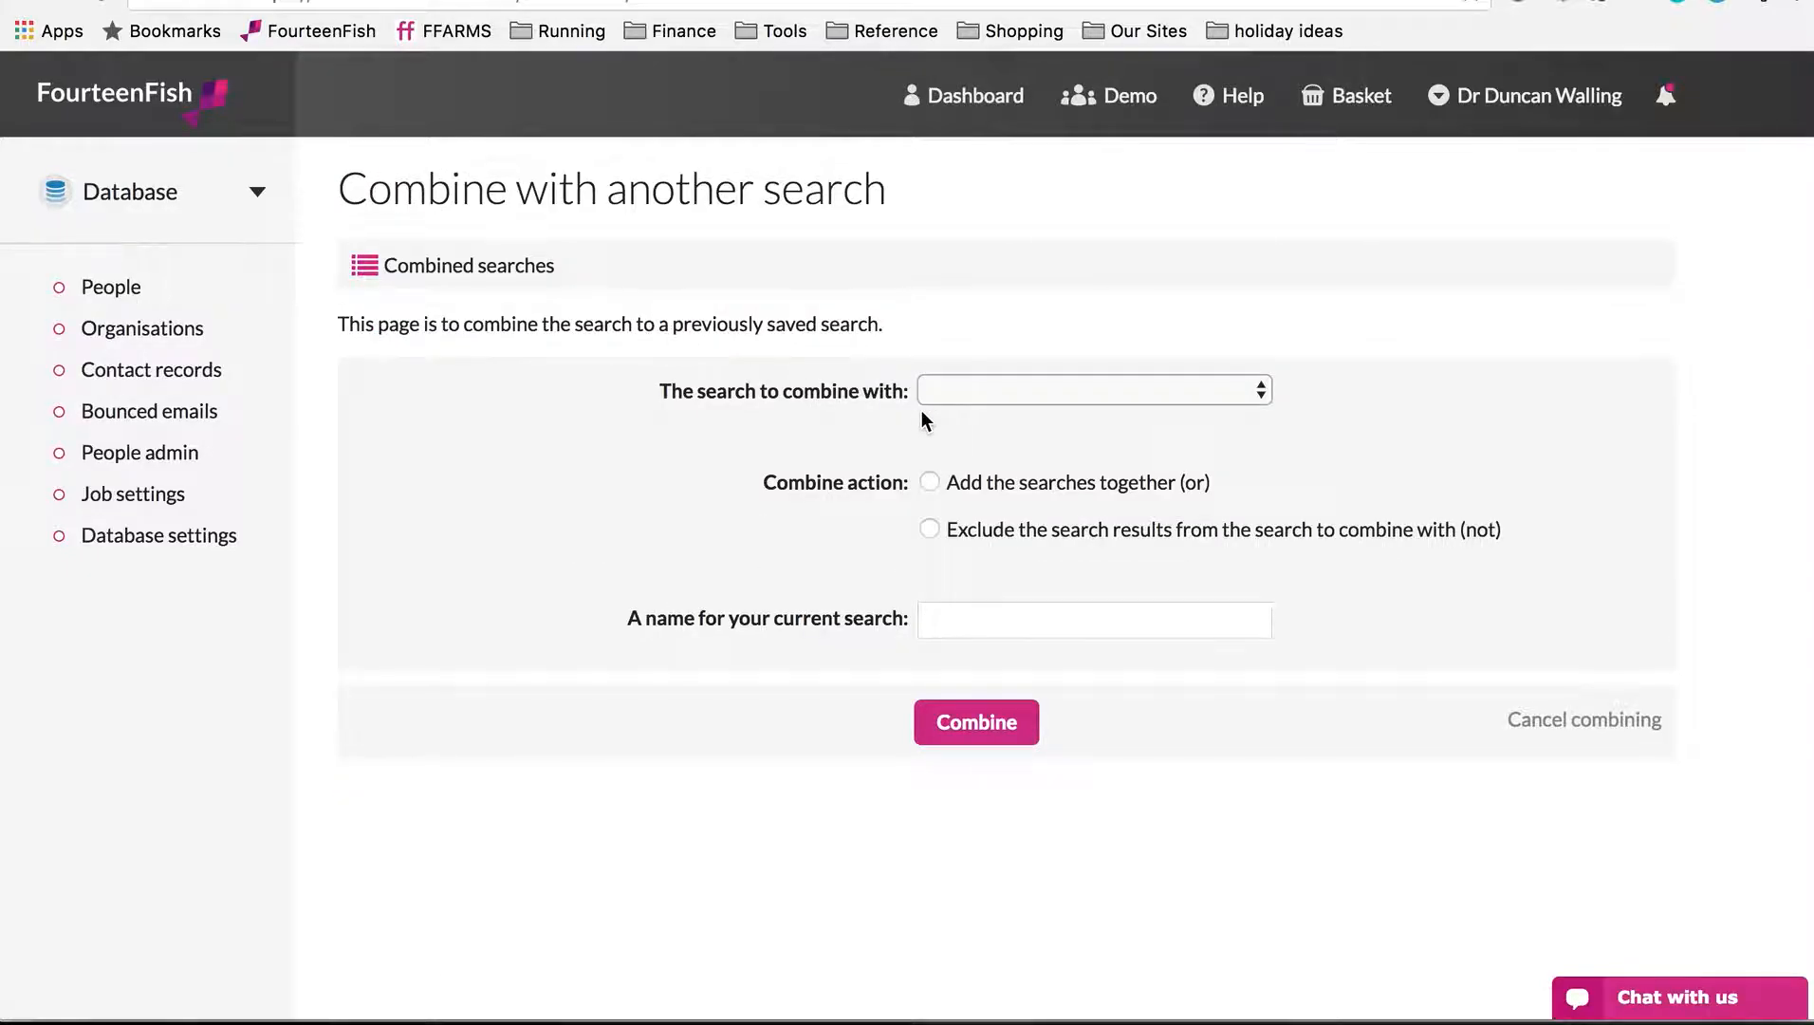
pyautogui.click(961, 391)
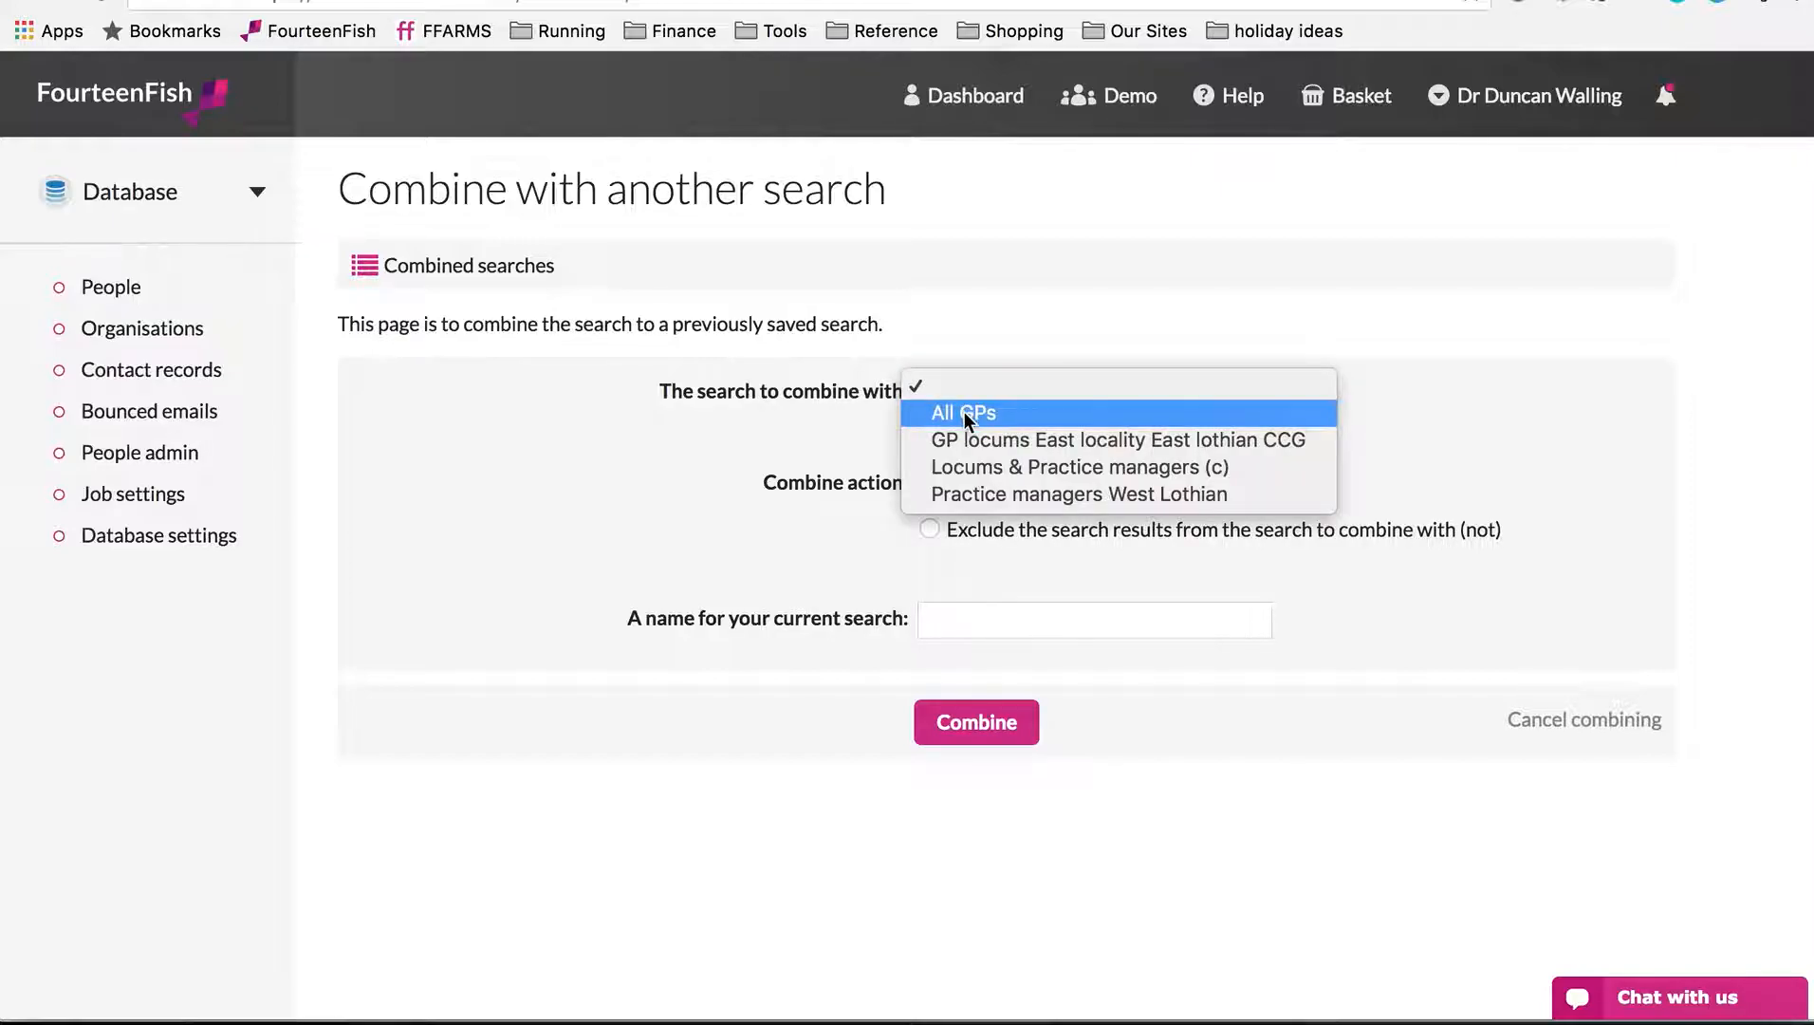
pyautogui.click(964, 413)
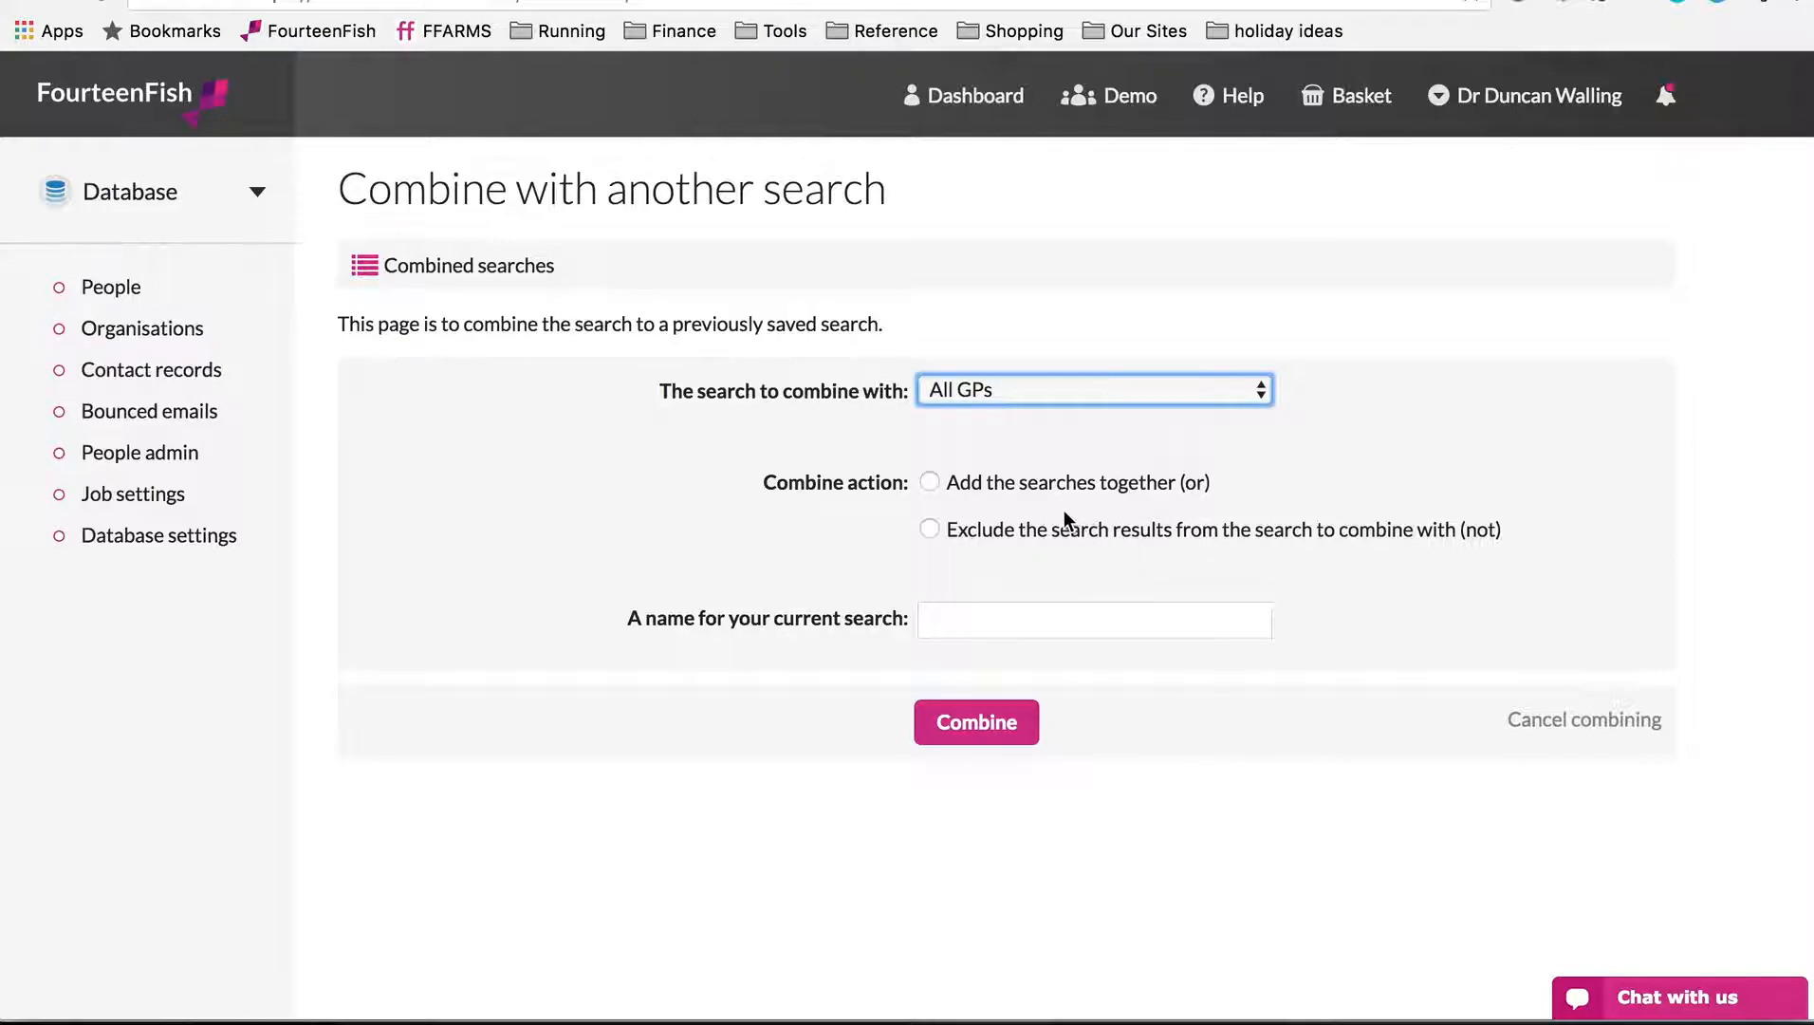
pyautogui.click(1018, 490)
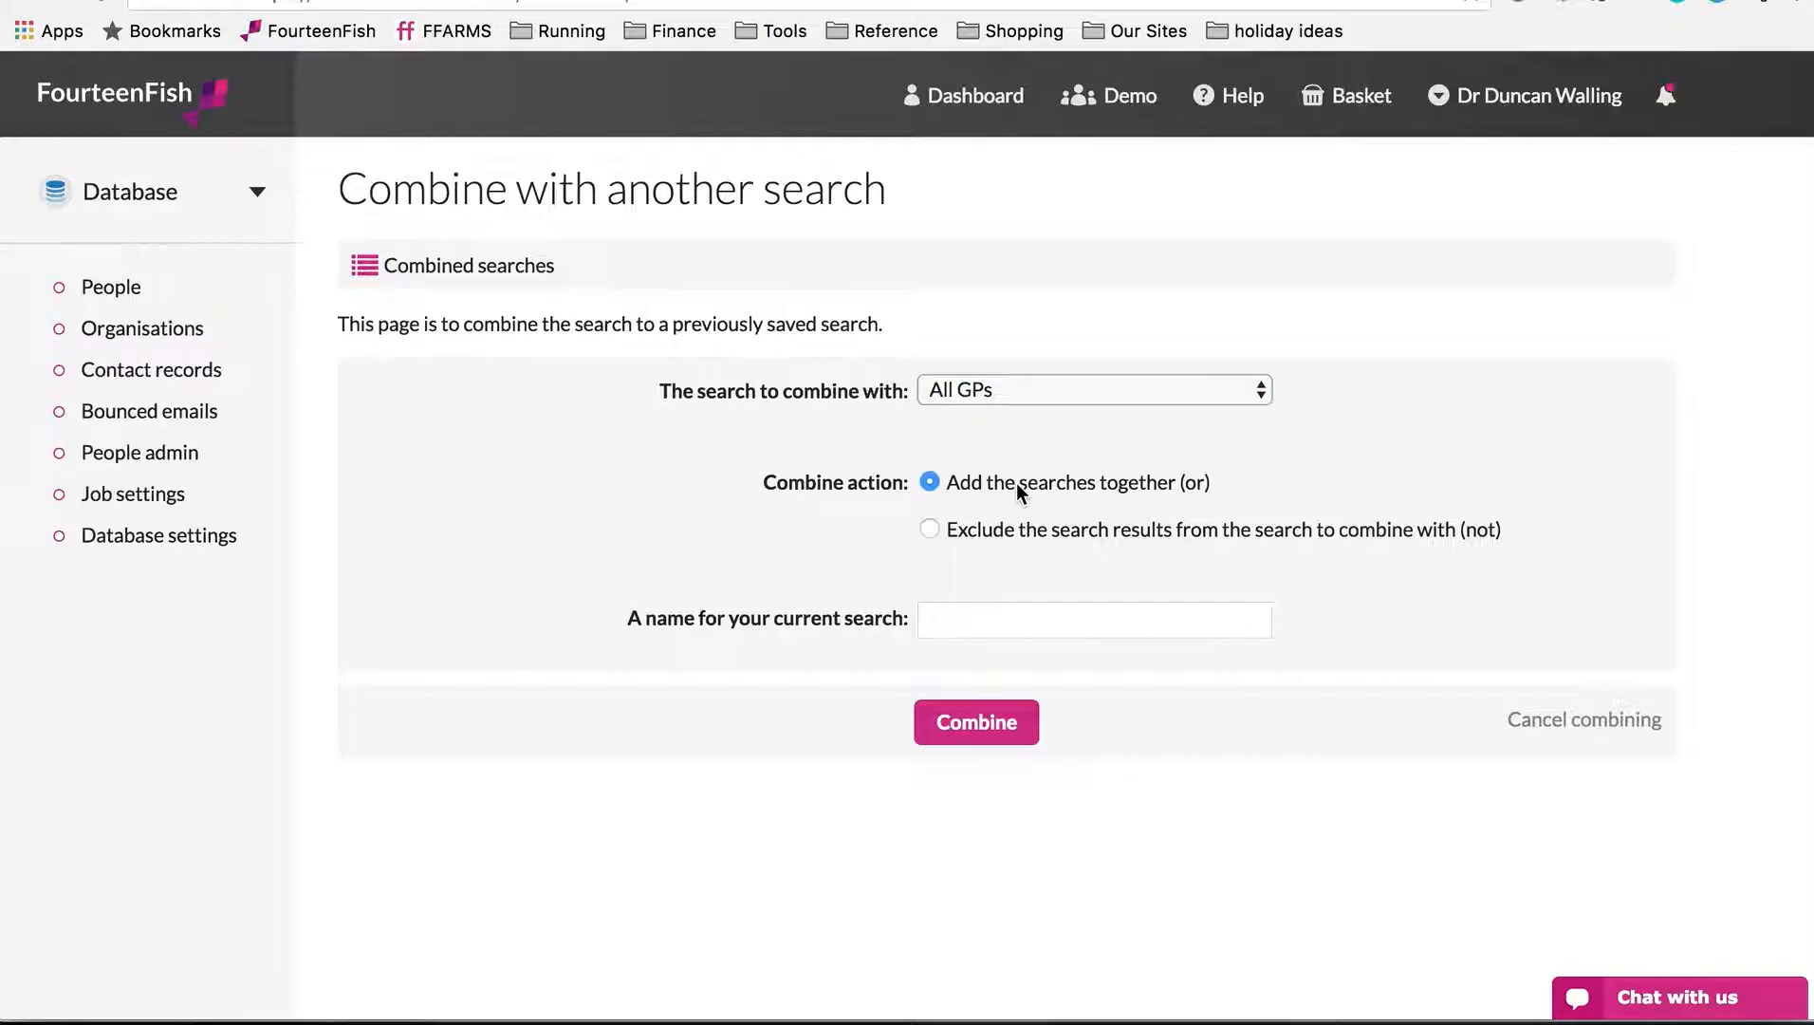
pyautogui.click(956, 625)
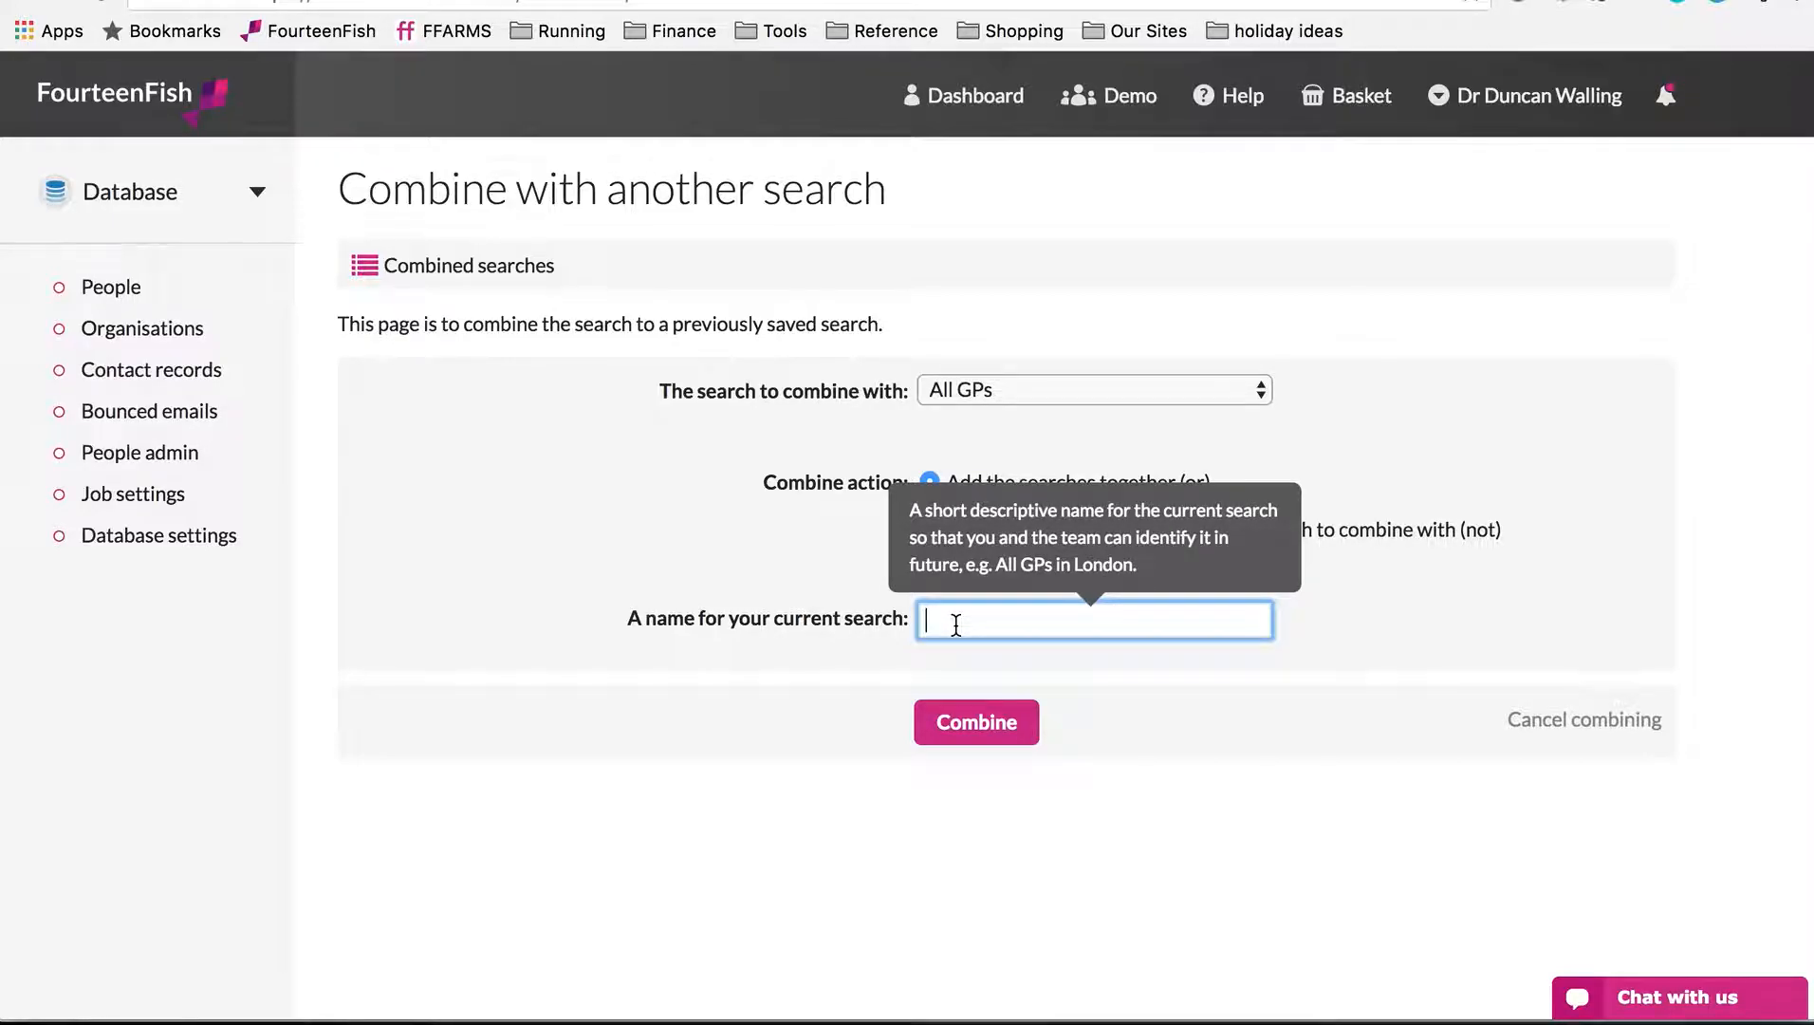
pyautogui.write('All')
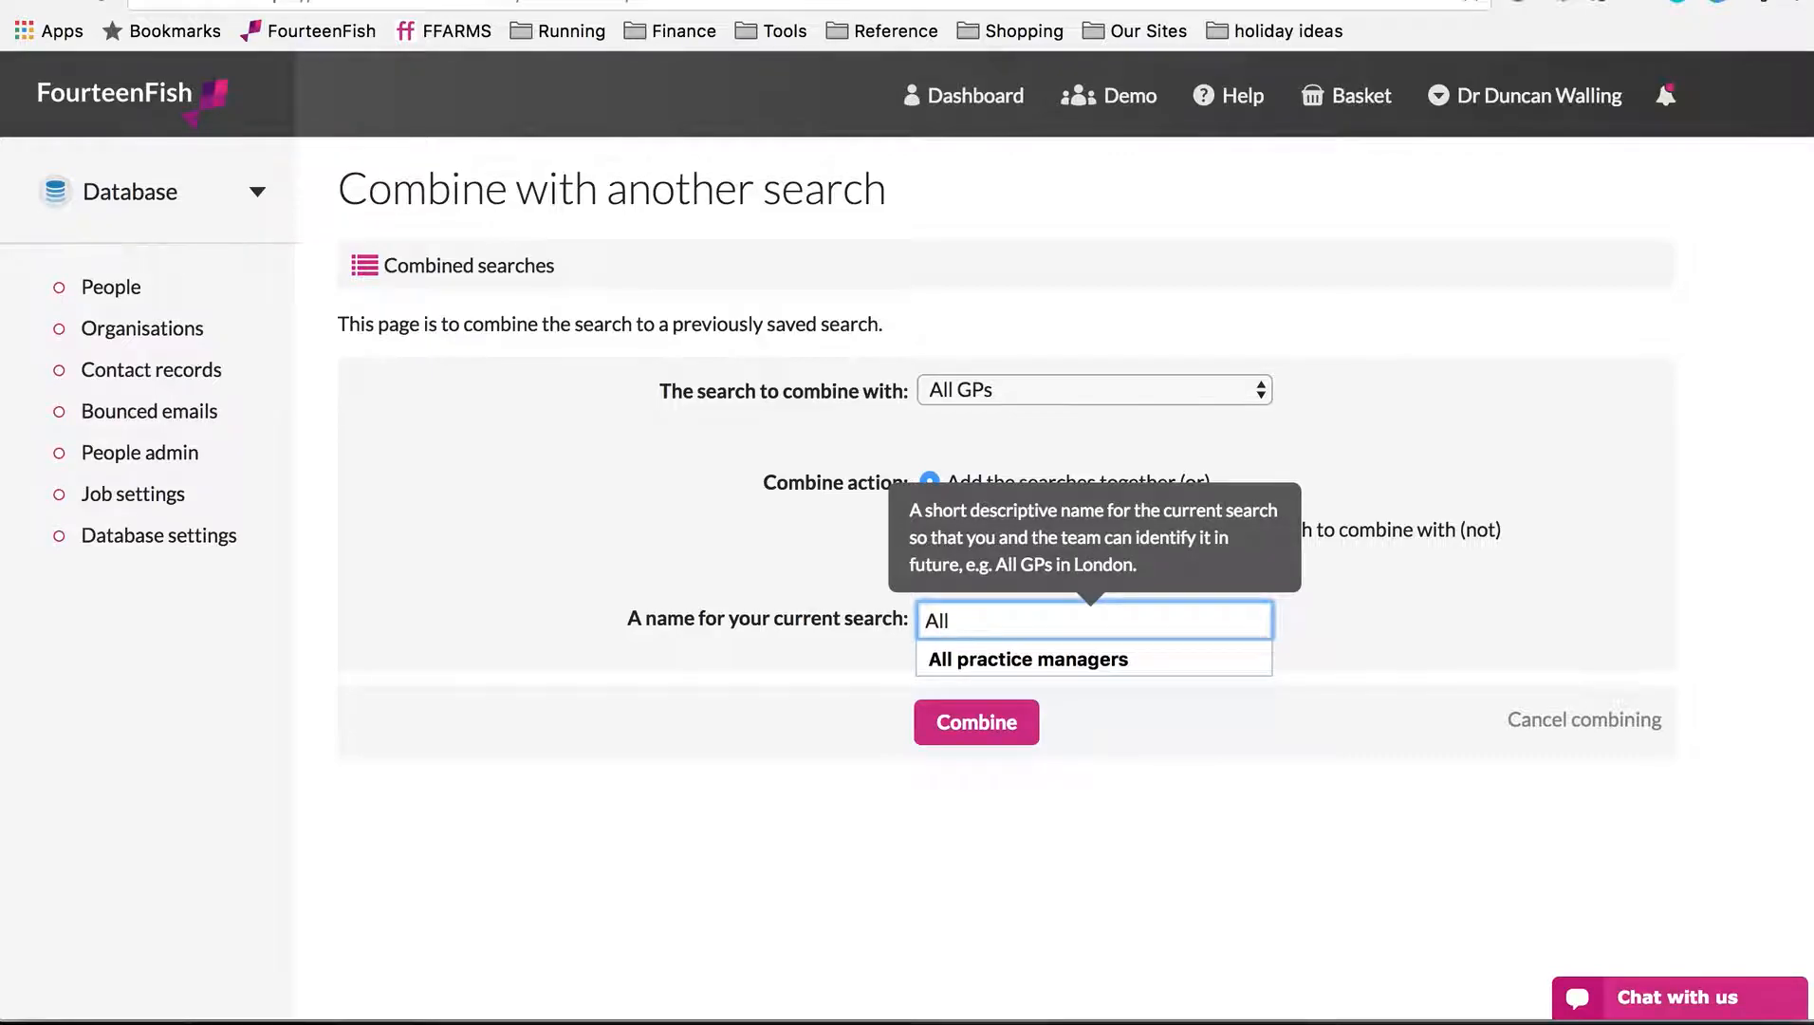
pyautogui.press('Down')
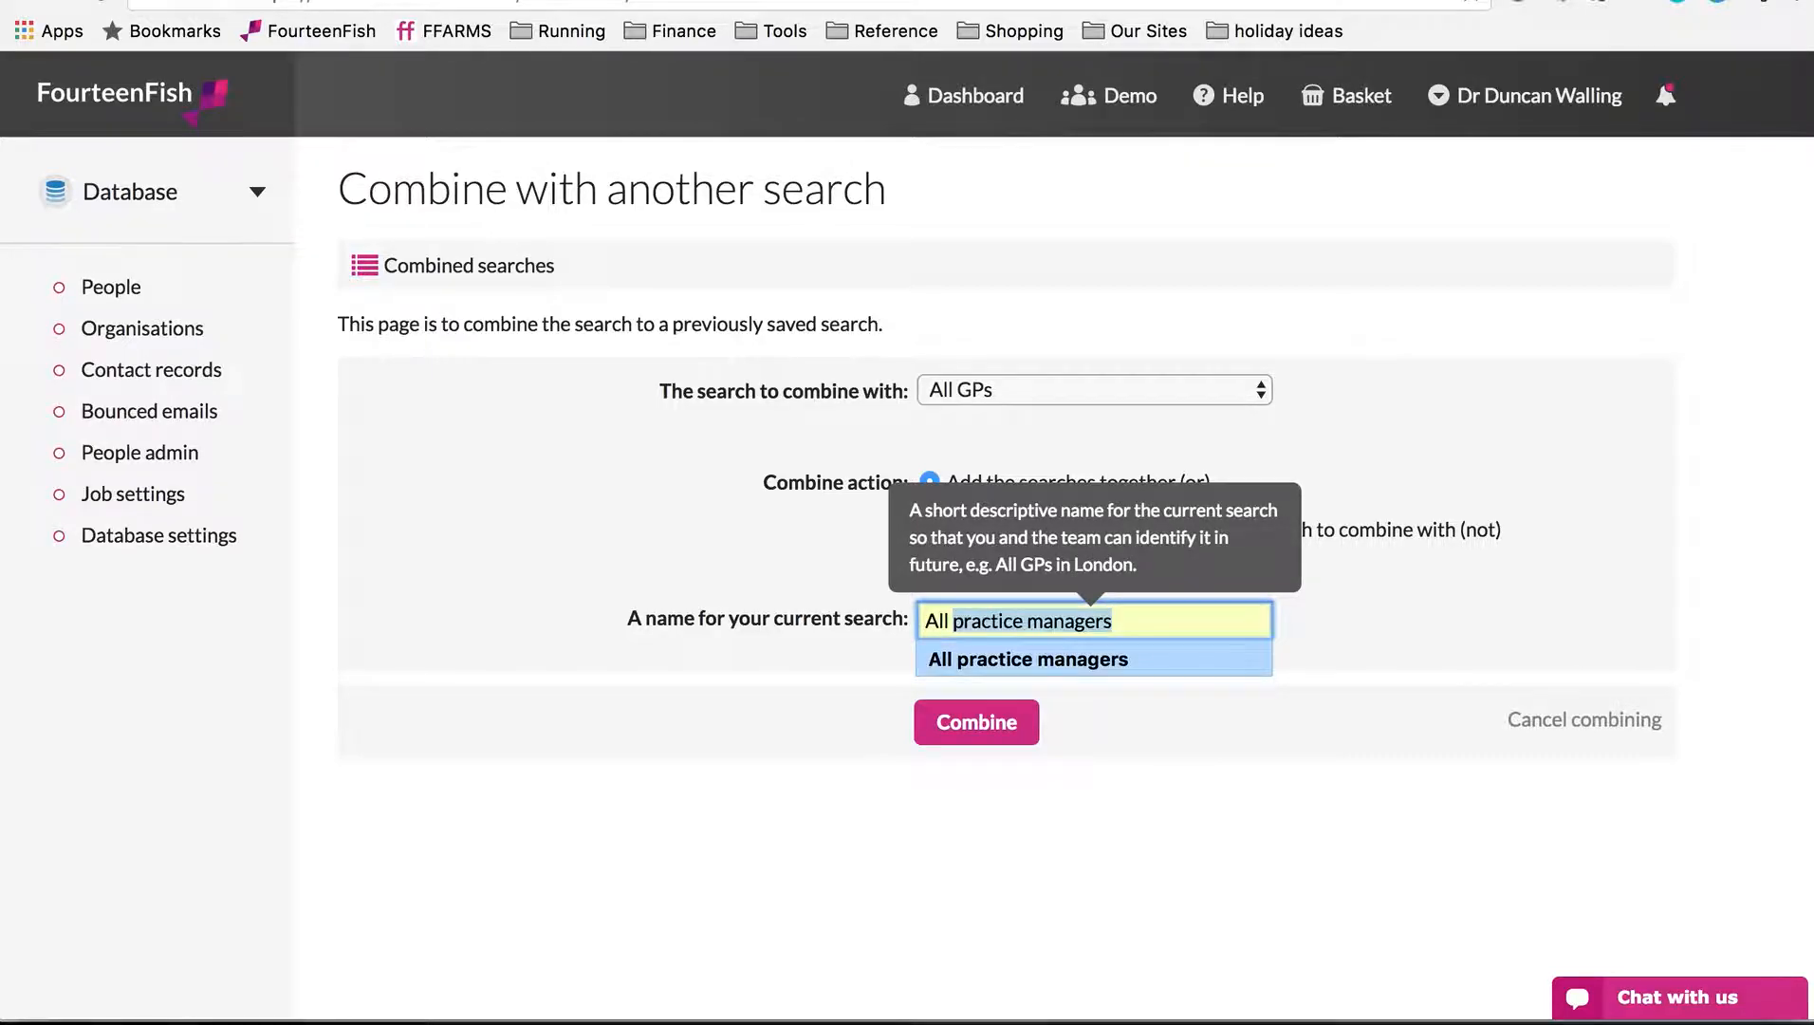
pyautogui.press('Tab')
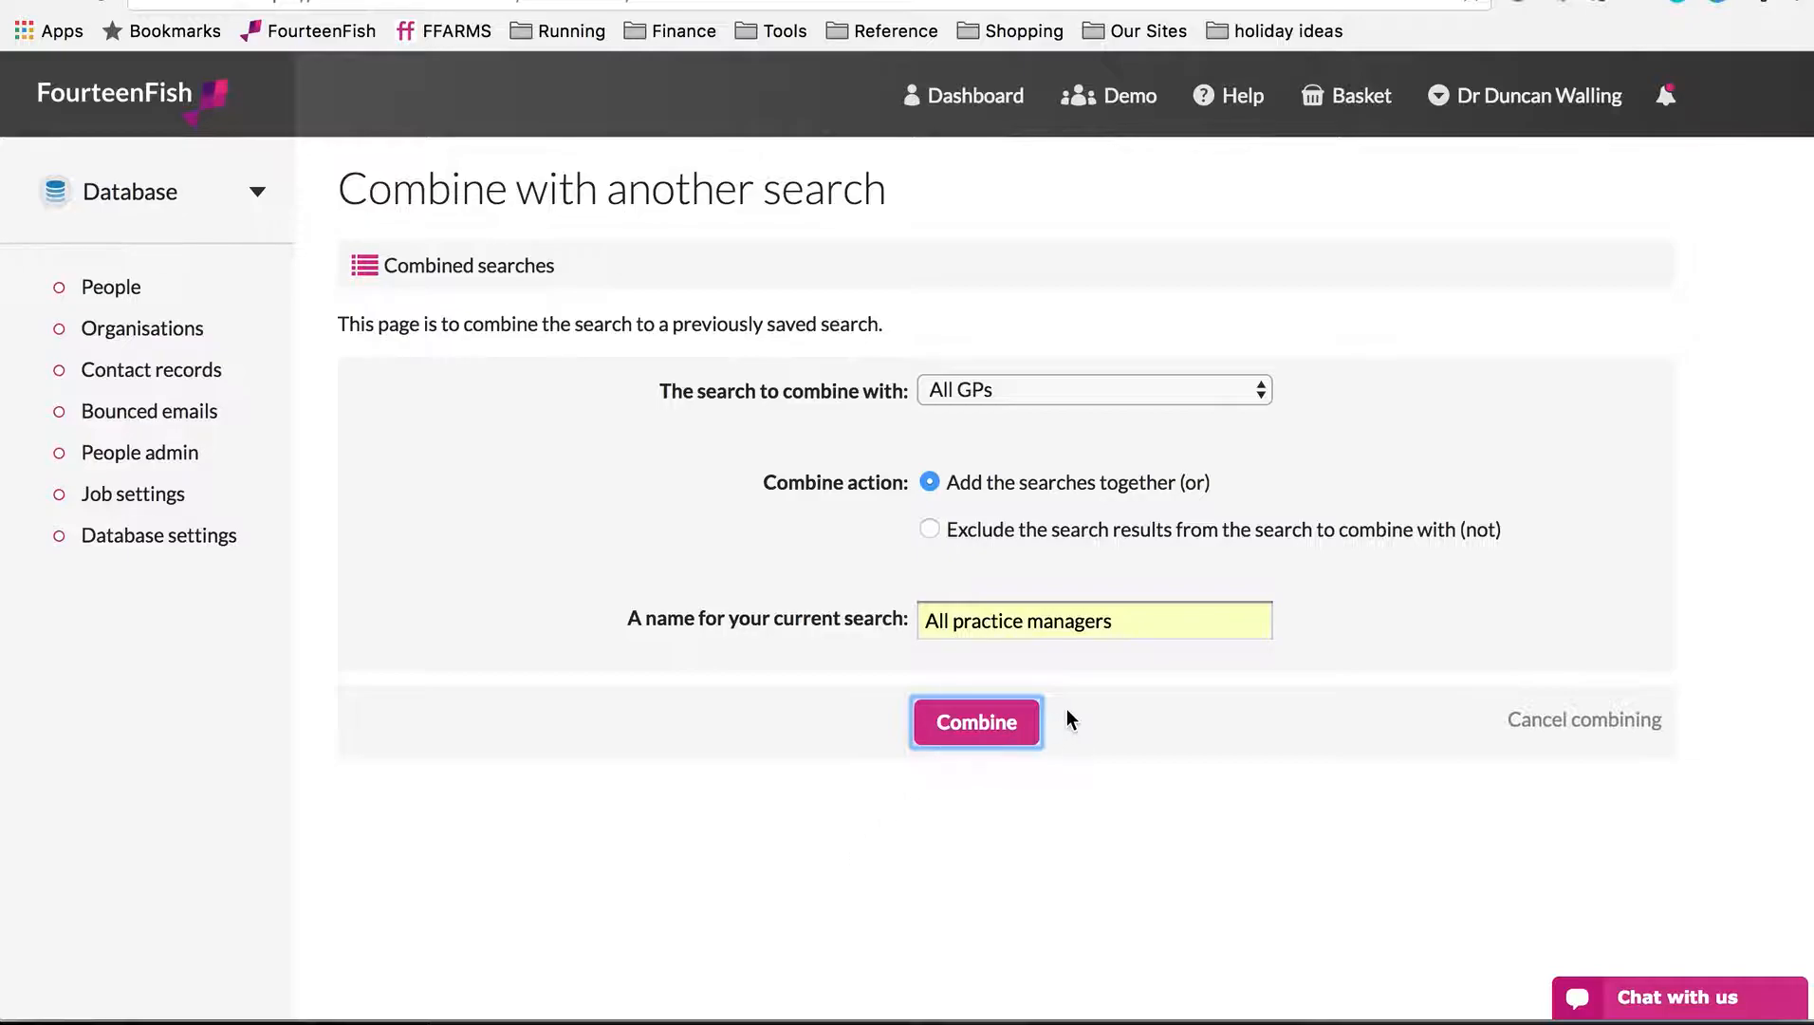
pyautogui.click(975, 729)
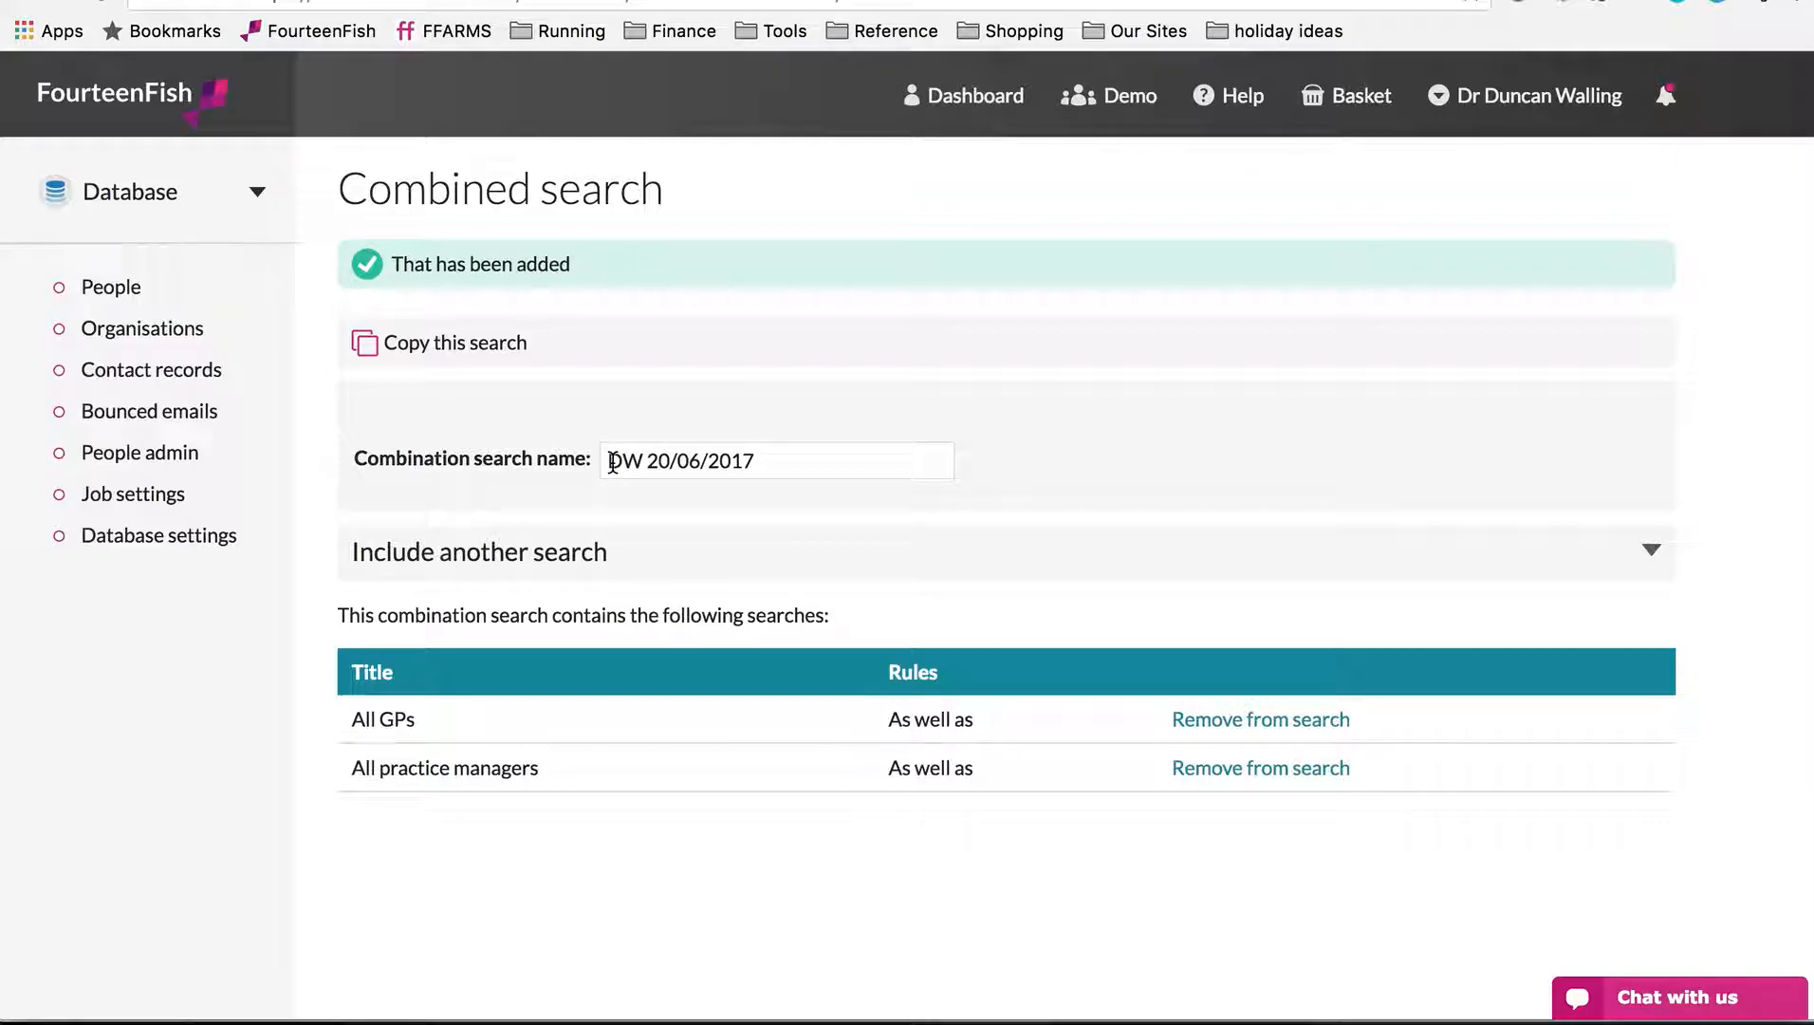
# Rename the combination search to the owner's first name followed by "'s newsletter" and save the name
pyautogui.click(832, 459)
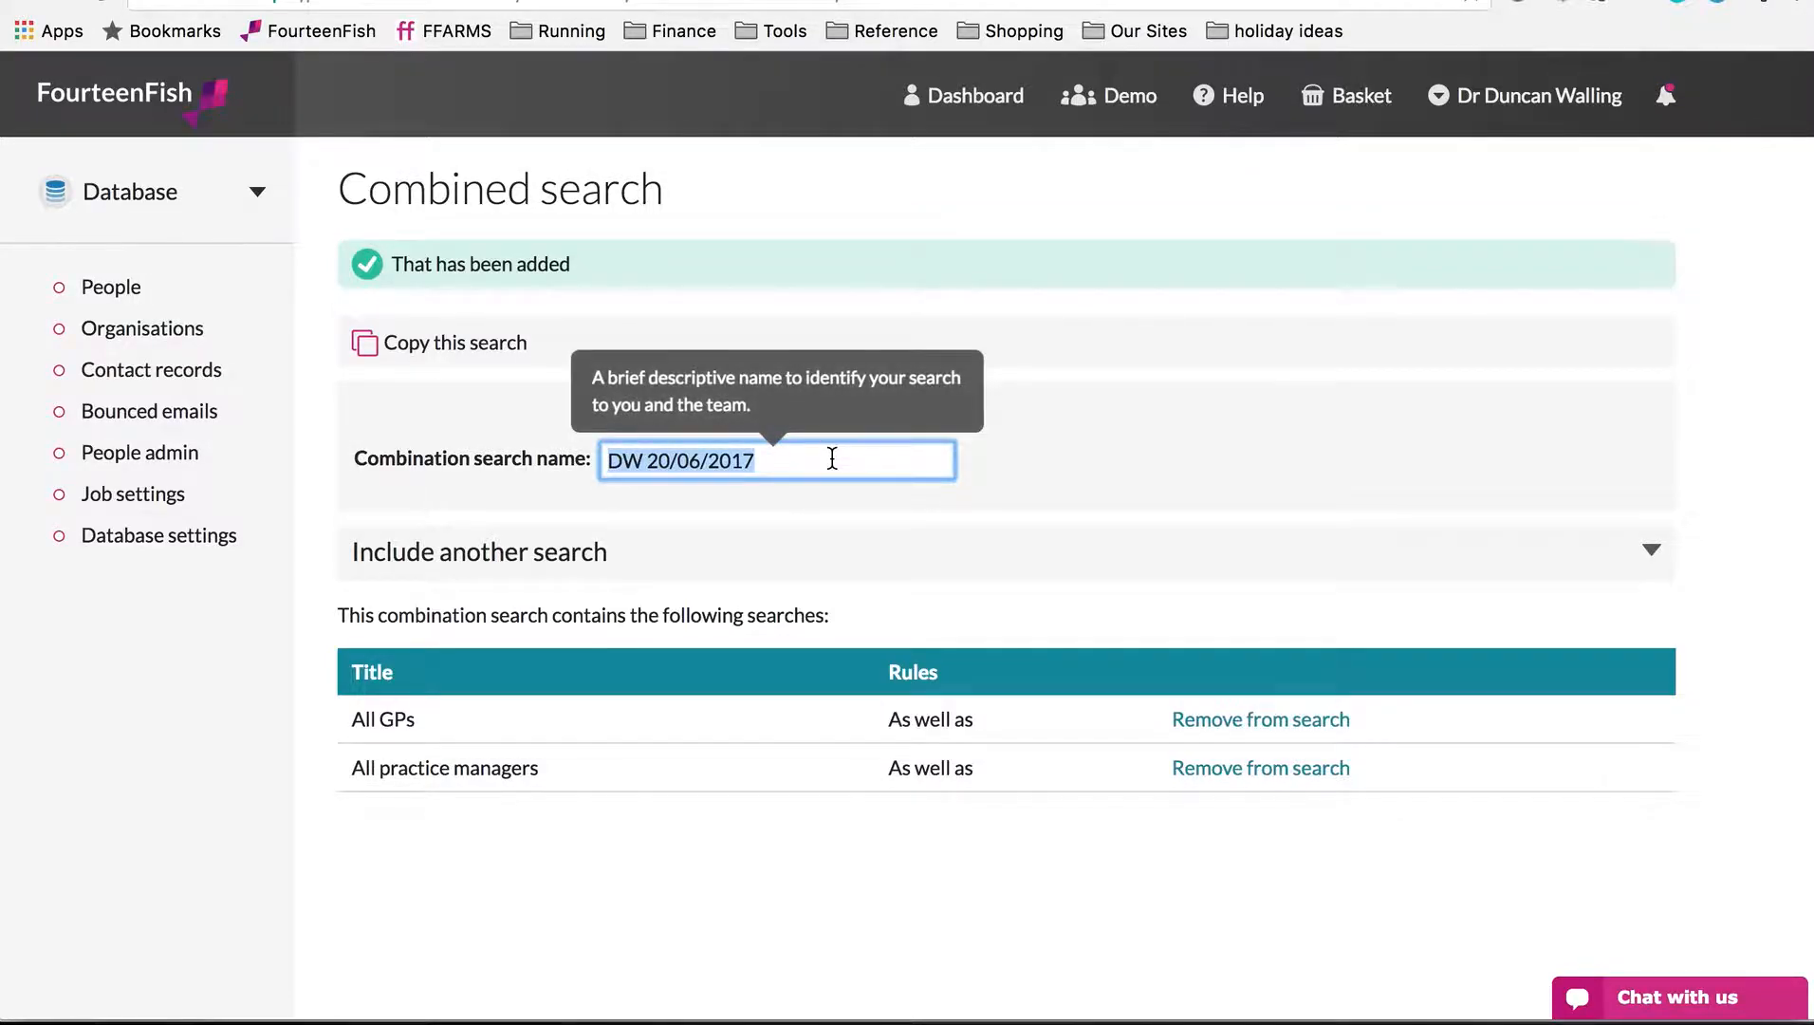
pyautogui.write('Duncan')
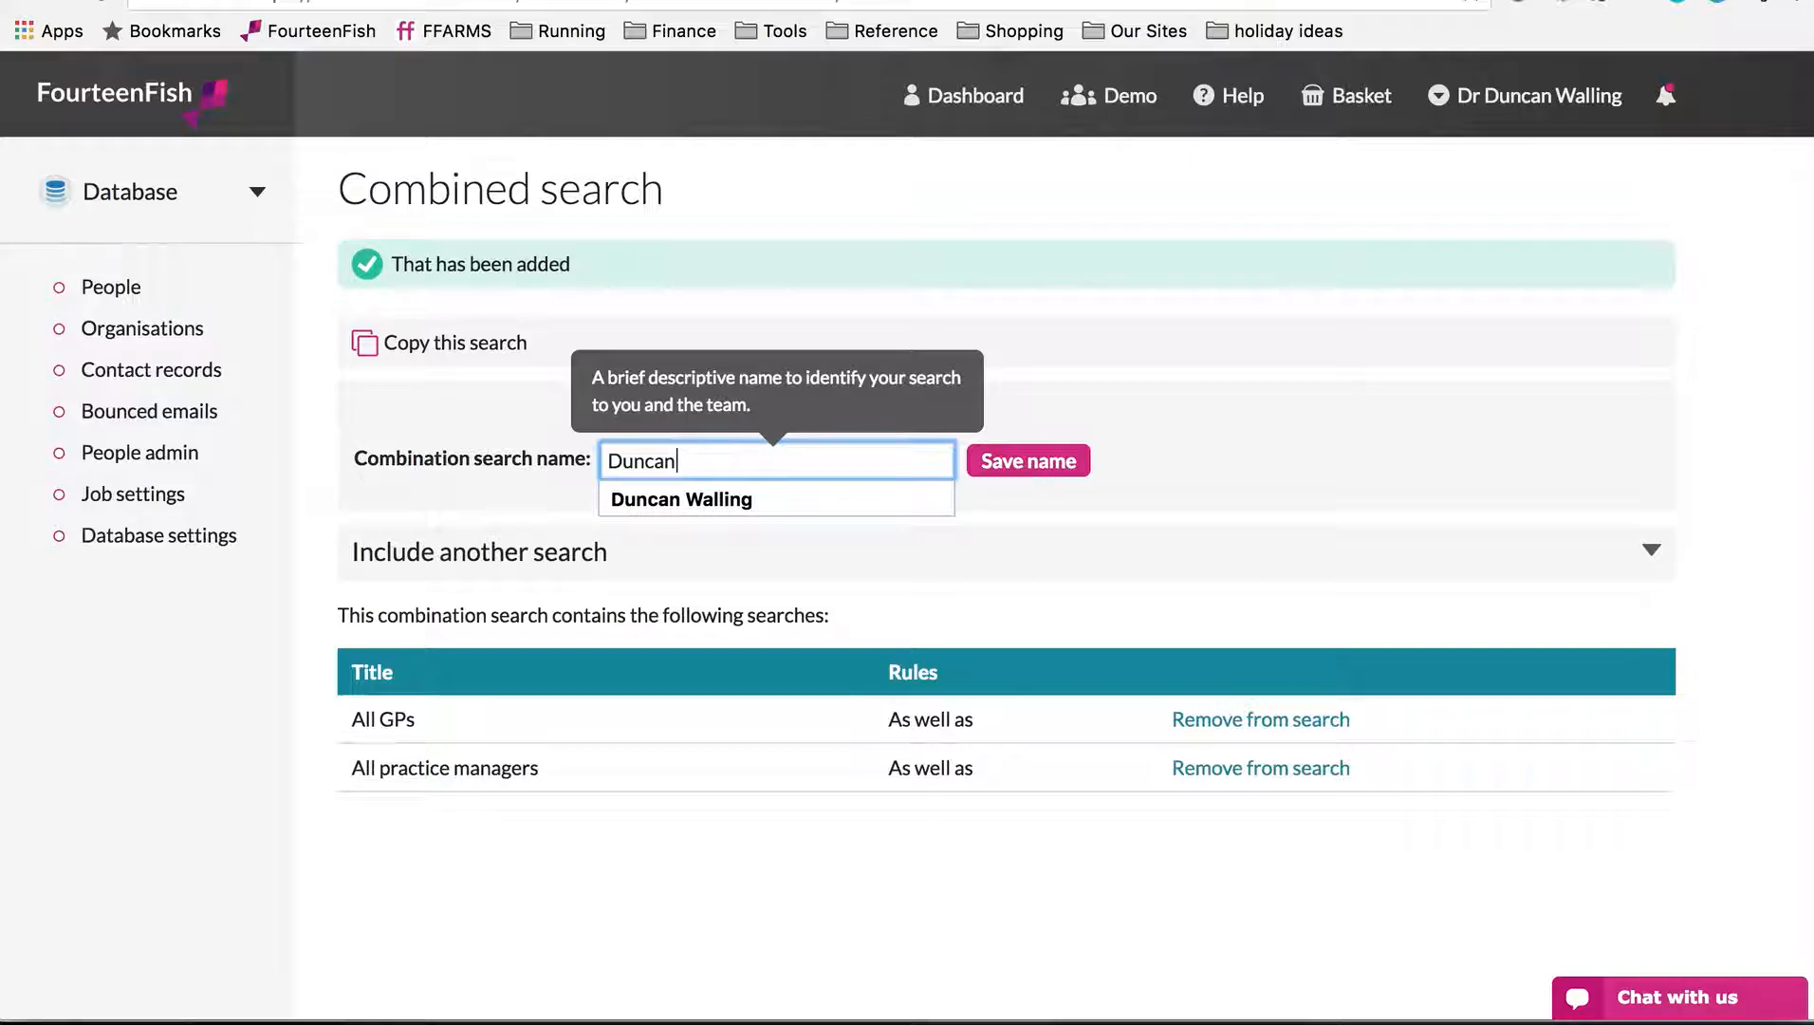
pyautogui.write("'s newsletter")
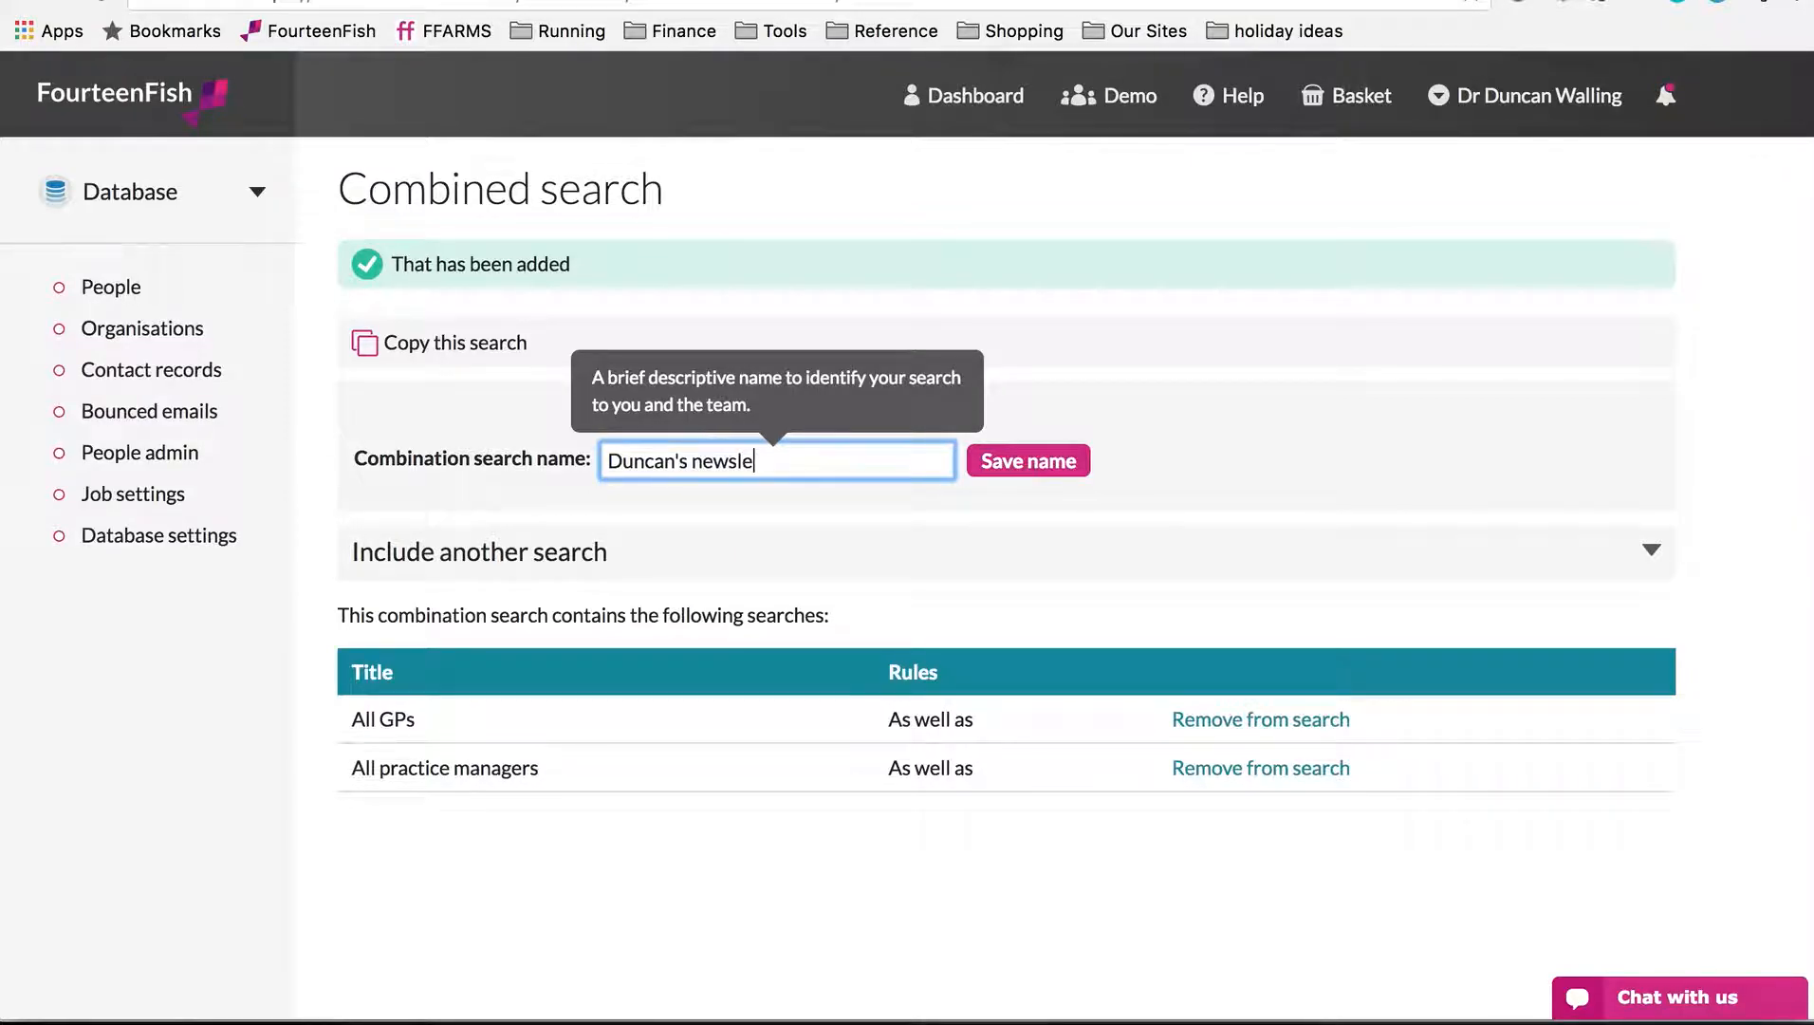
pyautogui.click(1025, 462)
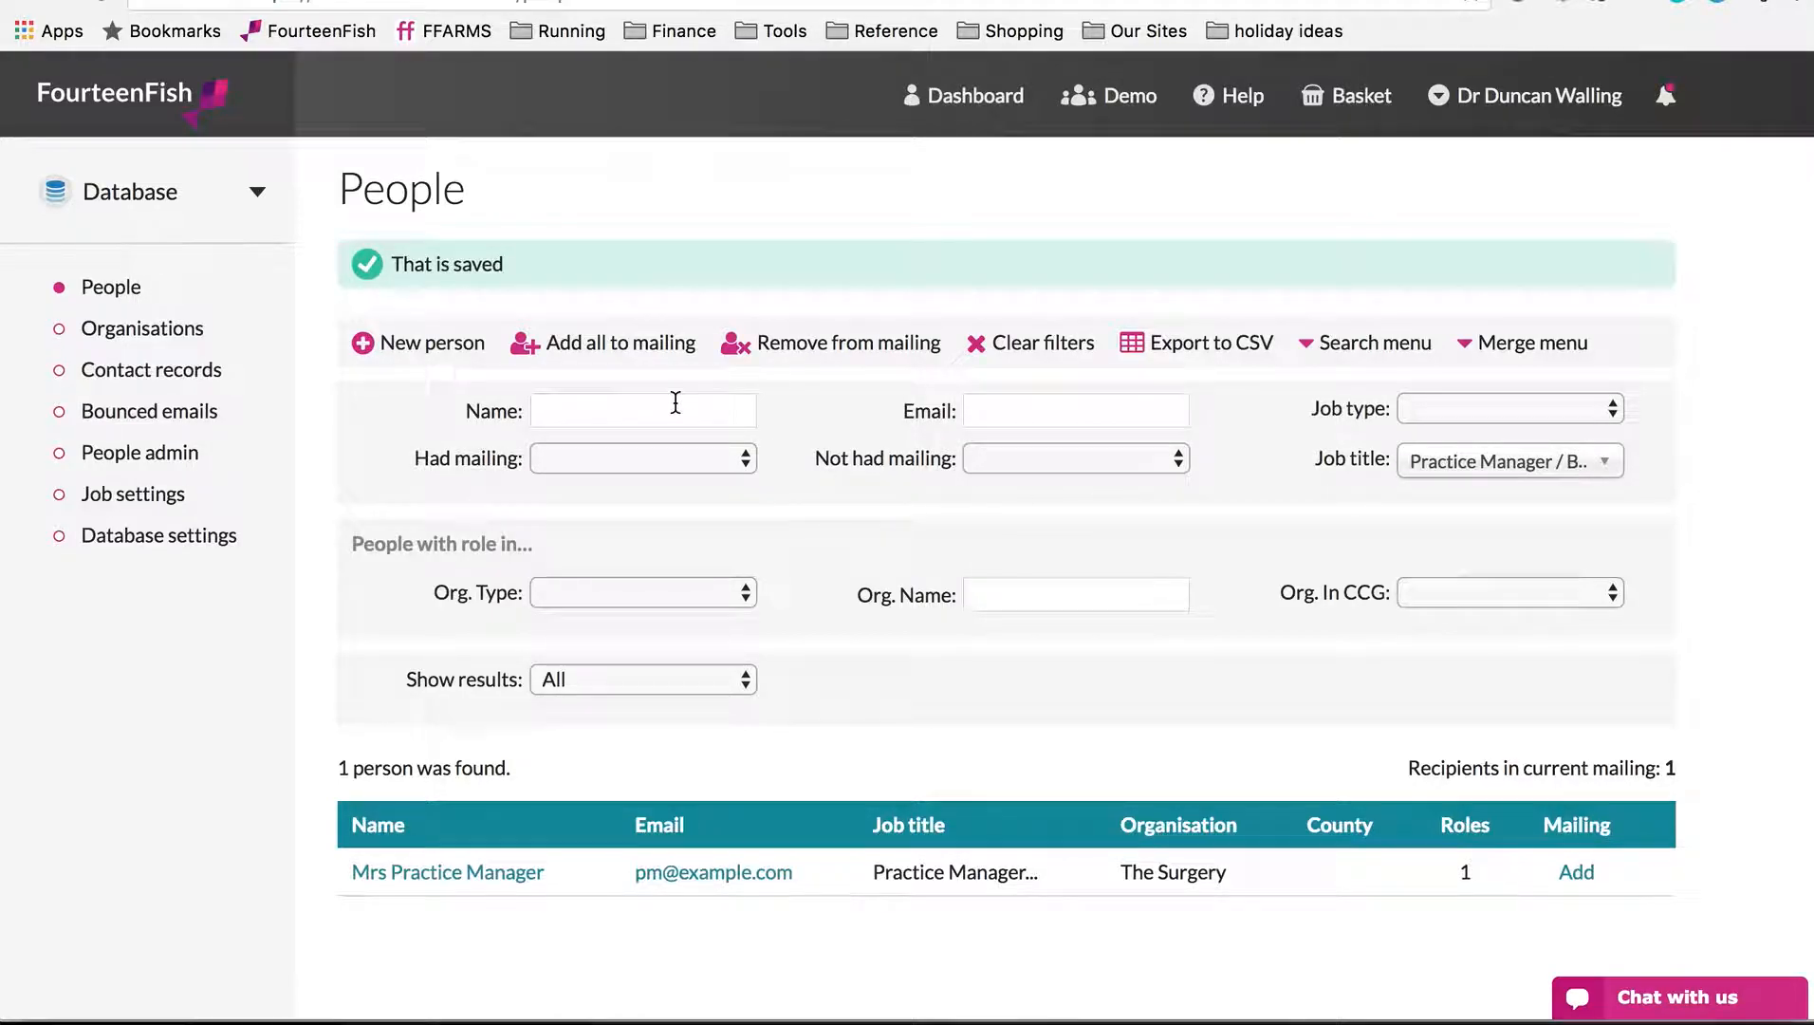
# Clear the filters and search for people with the job title GP Trainee
pyautogui.click(1359, 353)
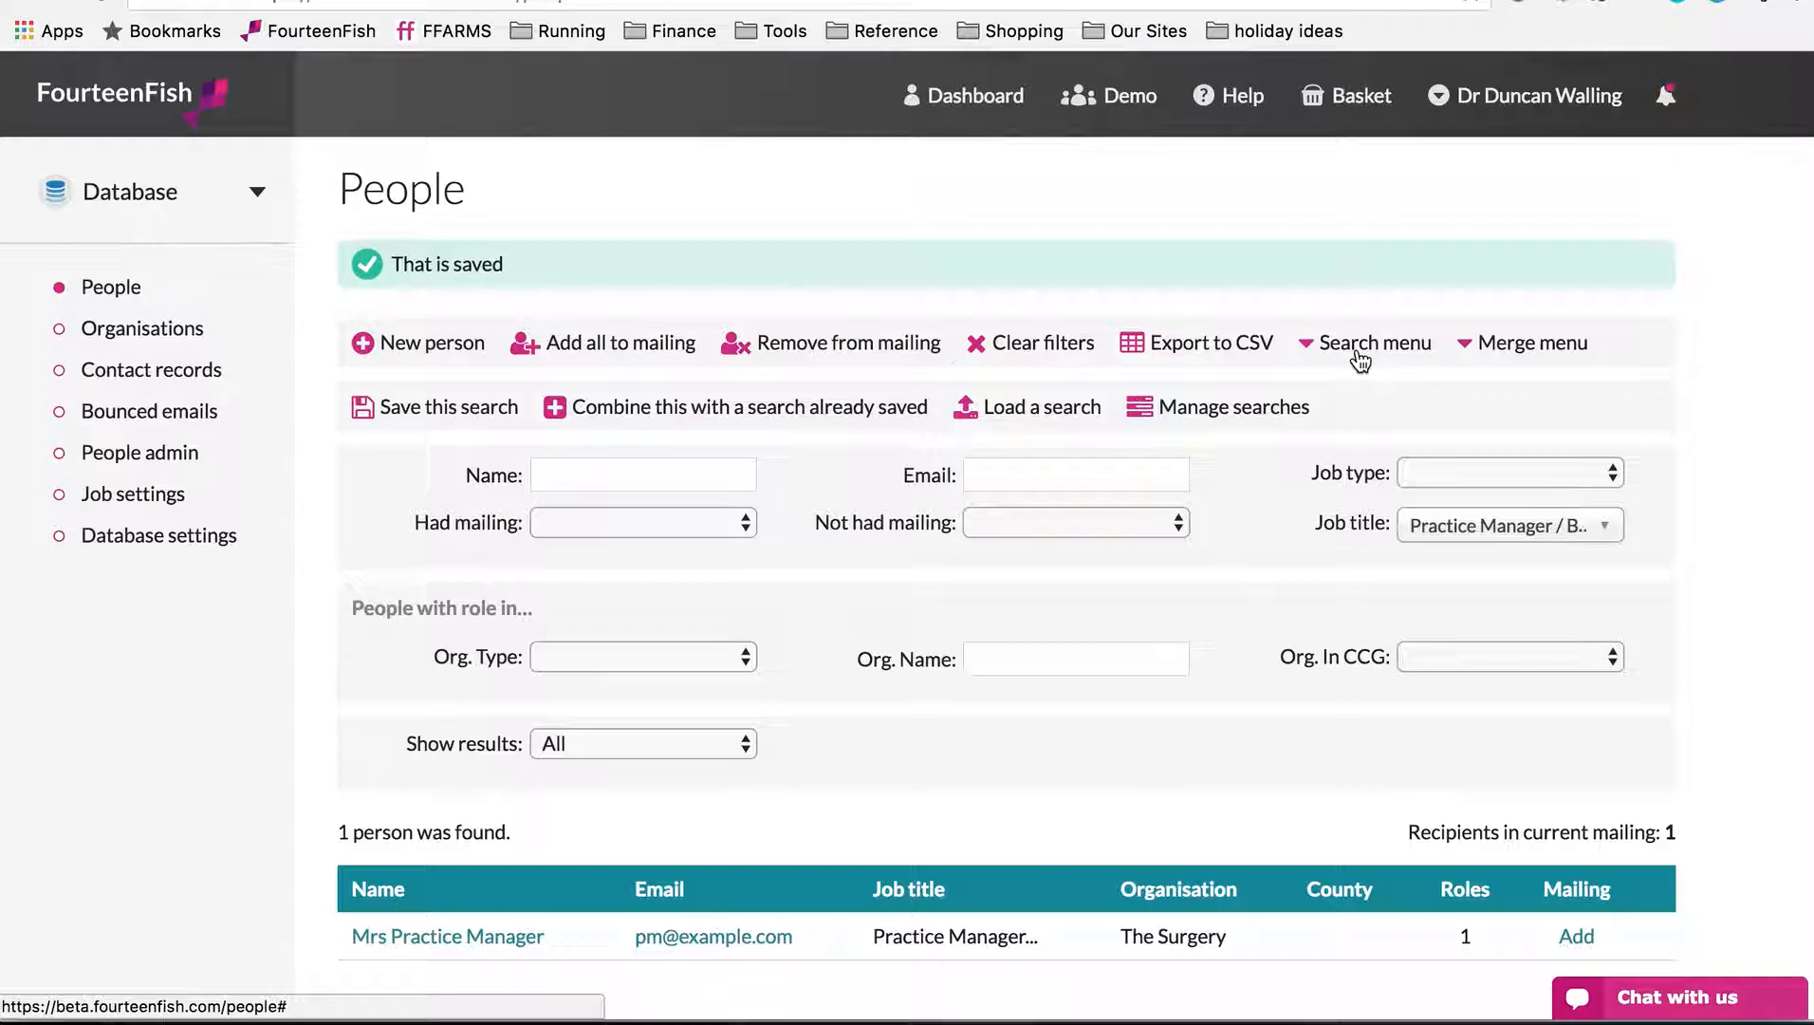
pyautogui.click(1039, 351)
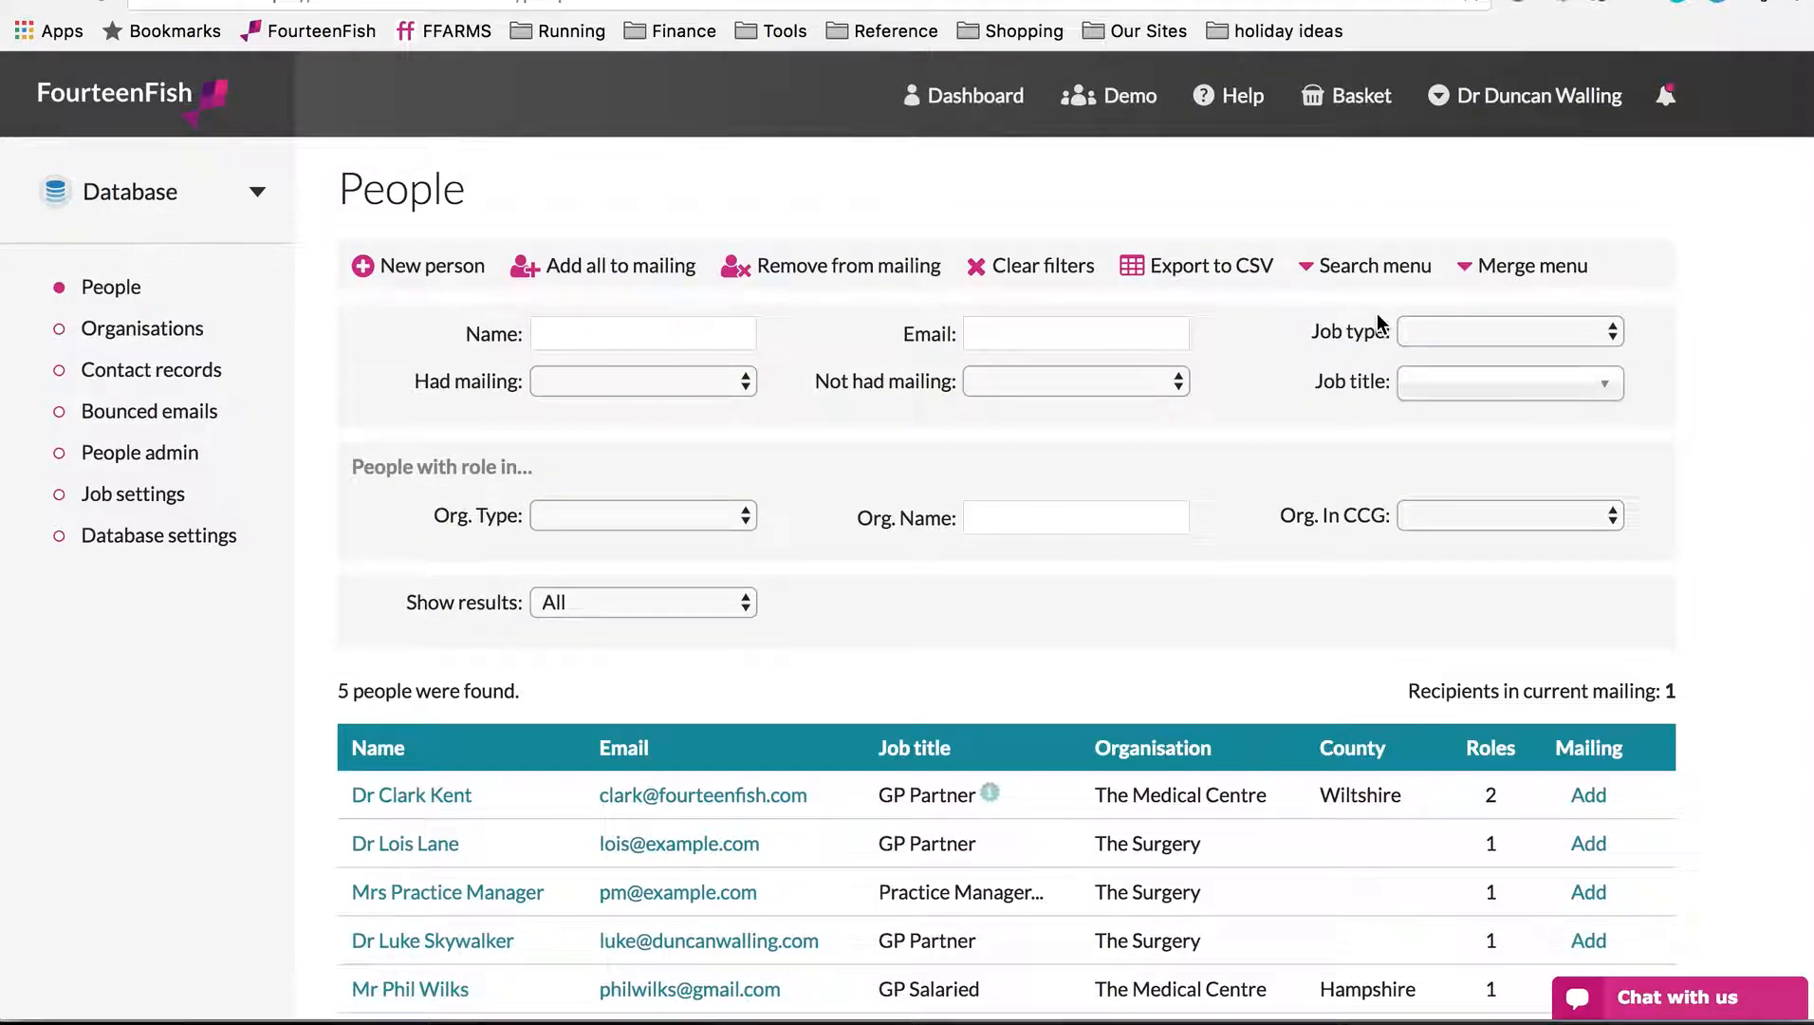
pyautogui.click(1426, 394)
pyautogui.click(1426, 394)
pyautogui.click(1426, 393)
pyautogui.scroll(-5, 1461, 608)
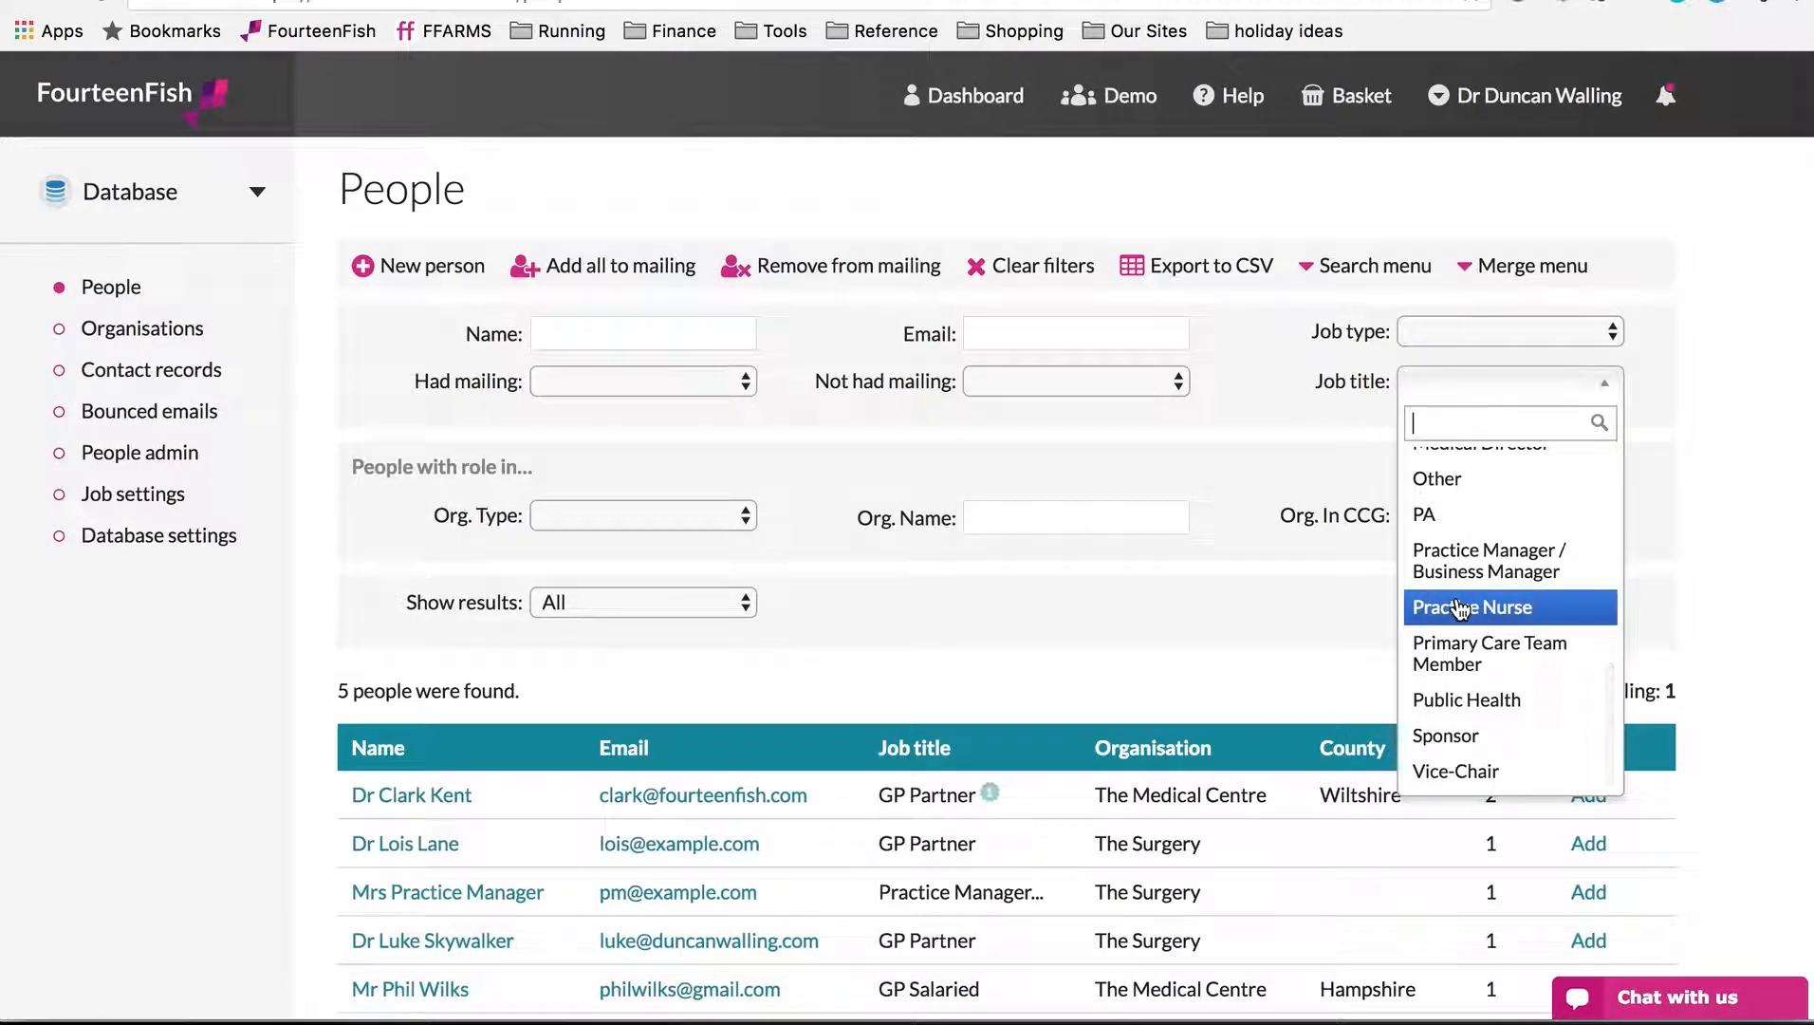
pyautogui.scroll(4, 1462, 608)
pyautogui.click(1460, 598)
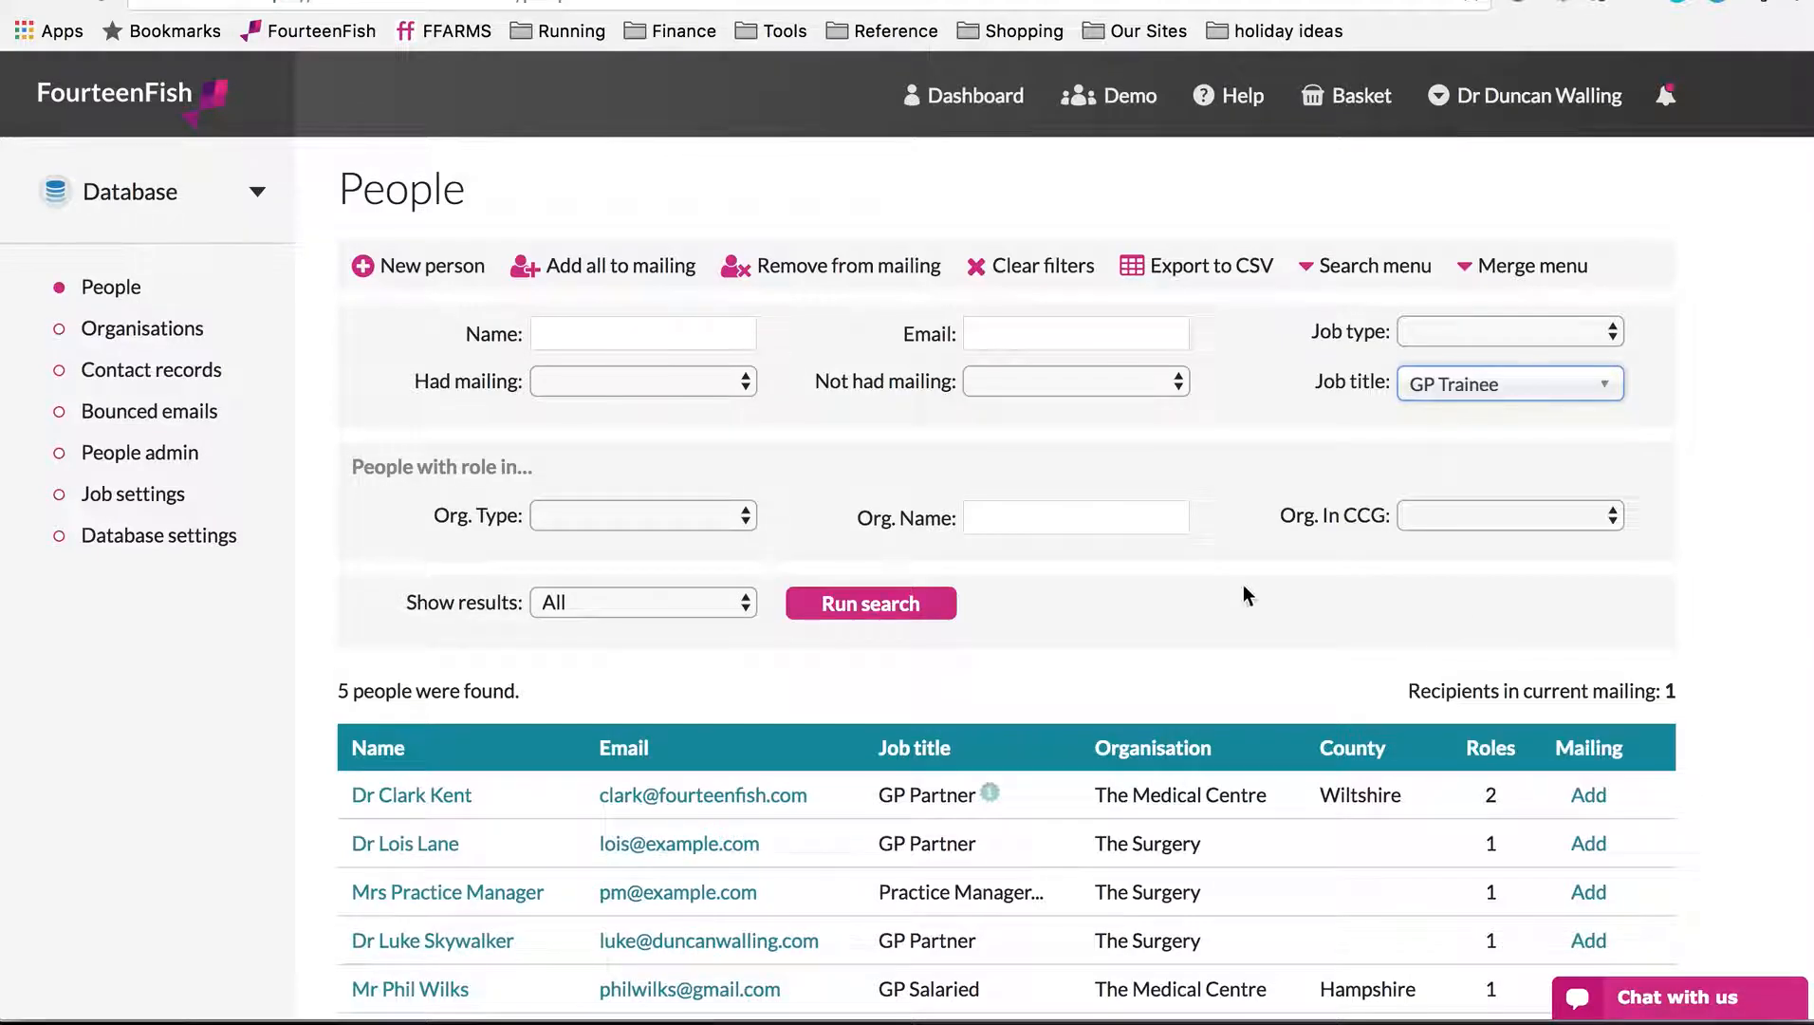
pyautogui.click(911, 604)
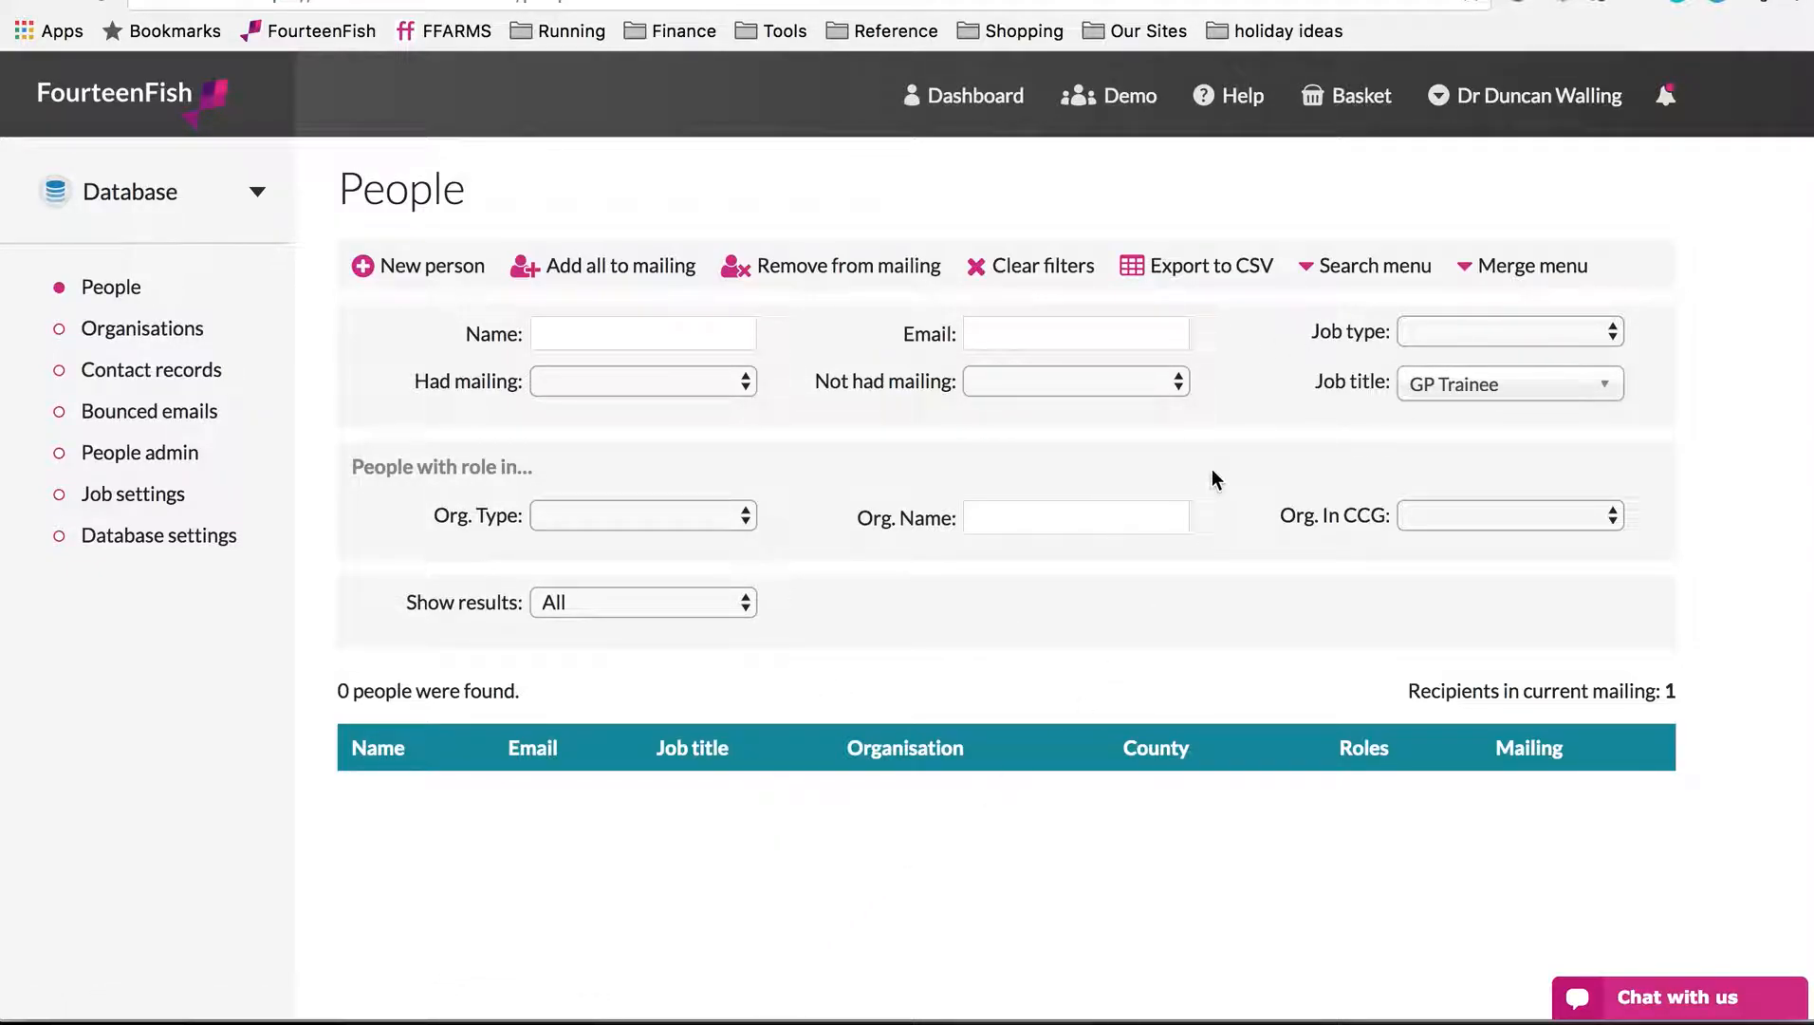
# Combine this search with the saved newsletter combination by excluding its results (not), naming the current search "Gp Trainees"
pyautogui.click(1321, 273)
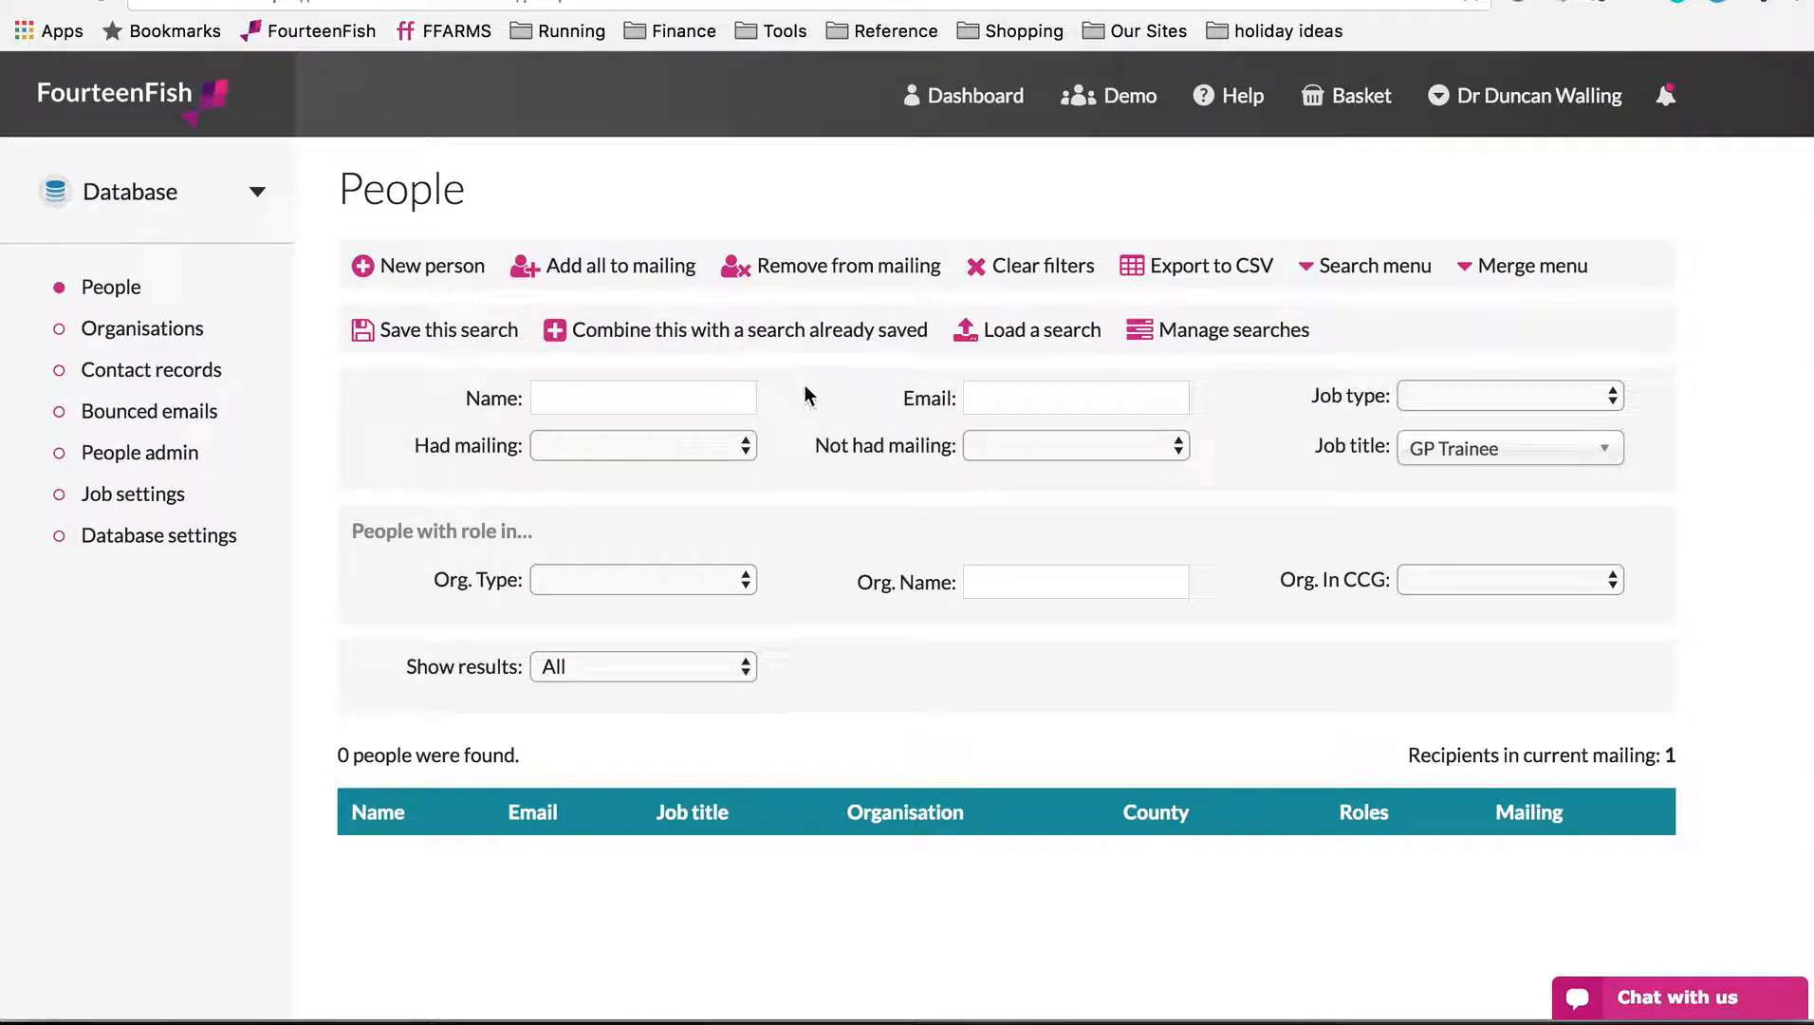
pyautogui.click(664, 340)
pyautogui.click(935, 391)
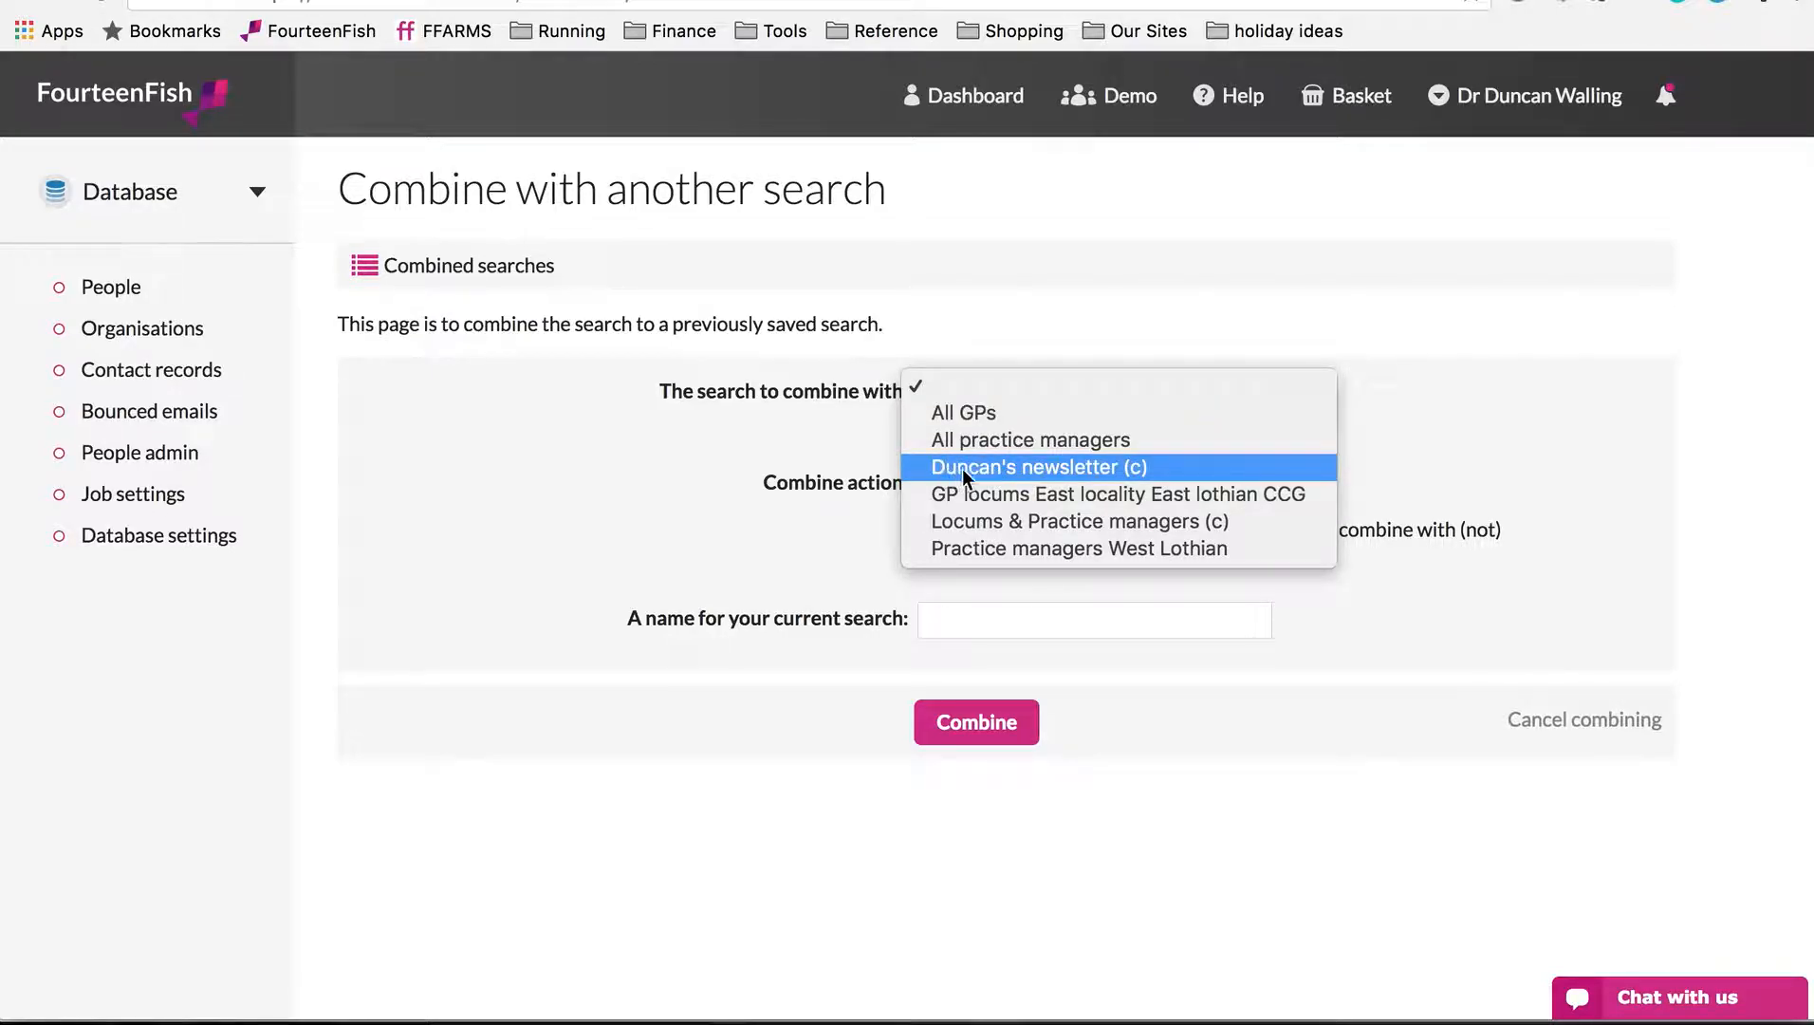
pyautogui.click(1084, 466)
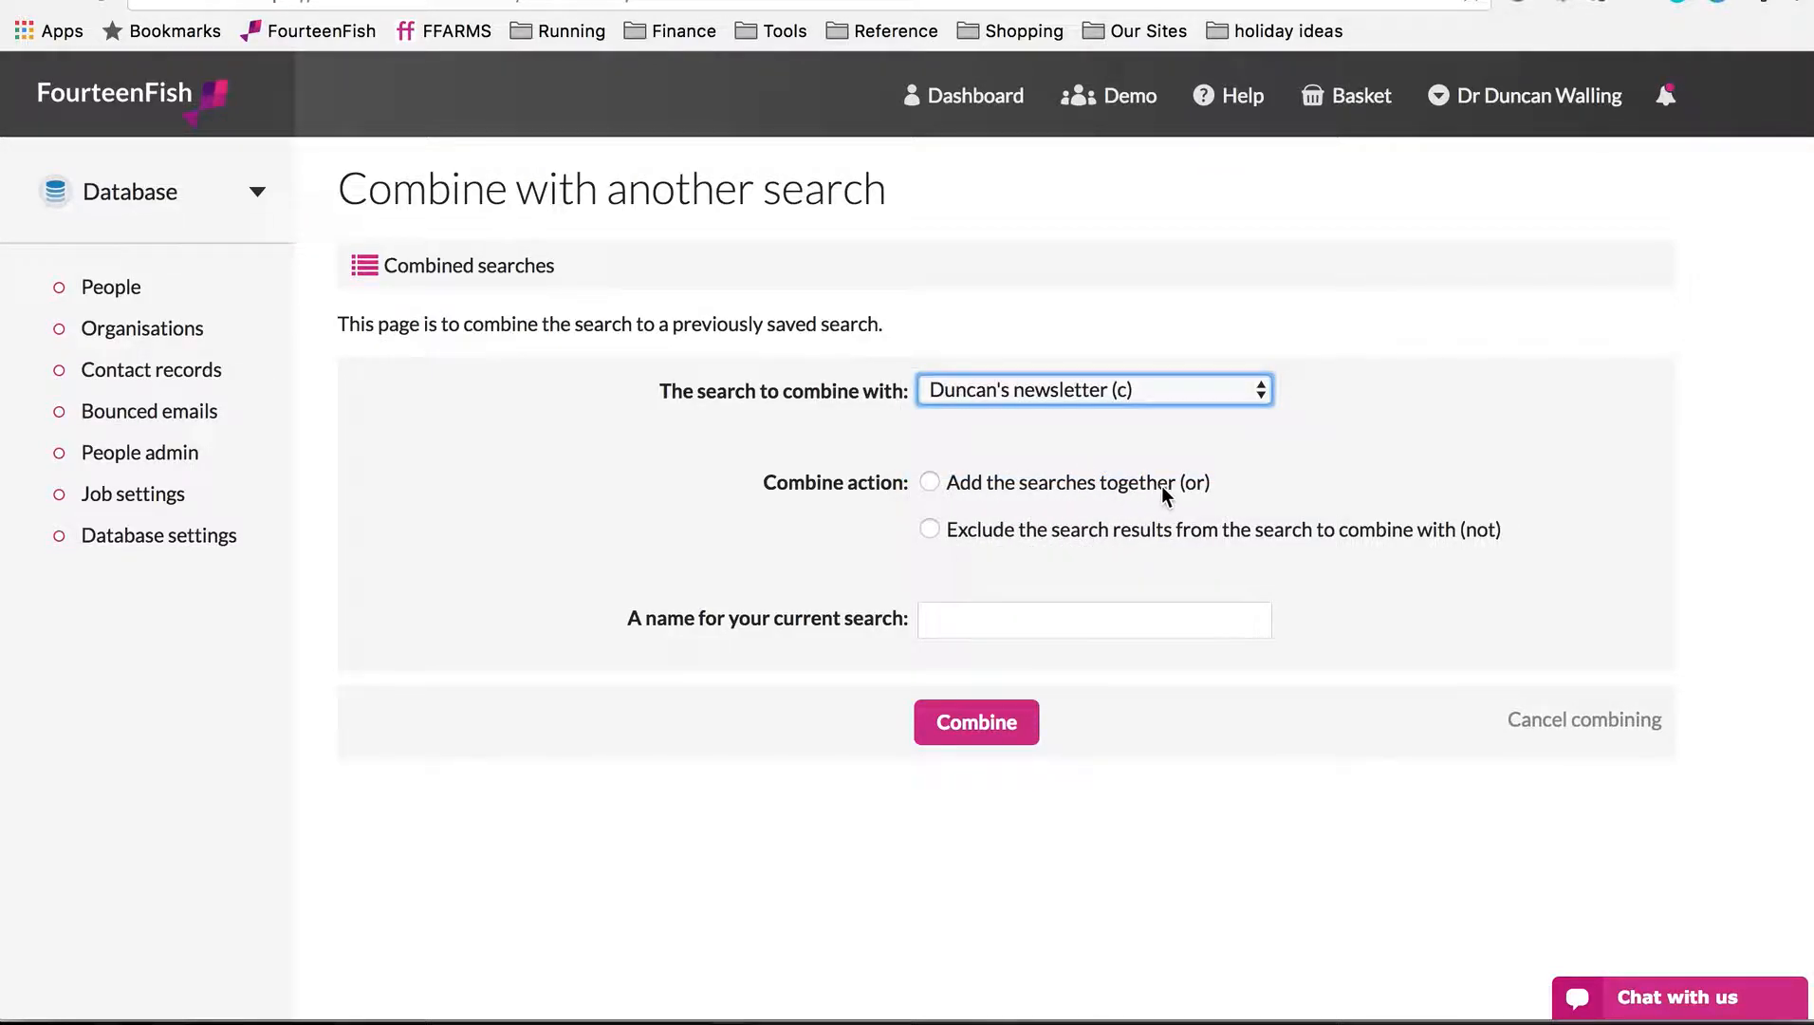
pyautogui.click(1039, 532)
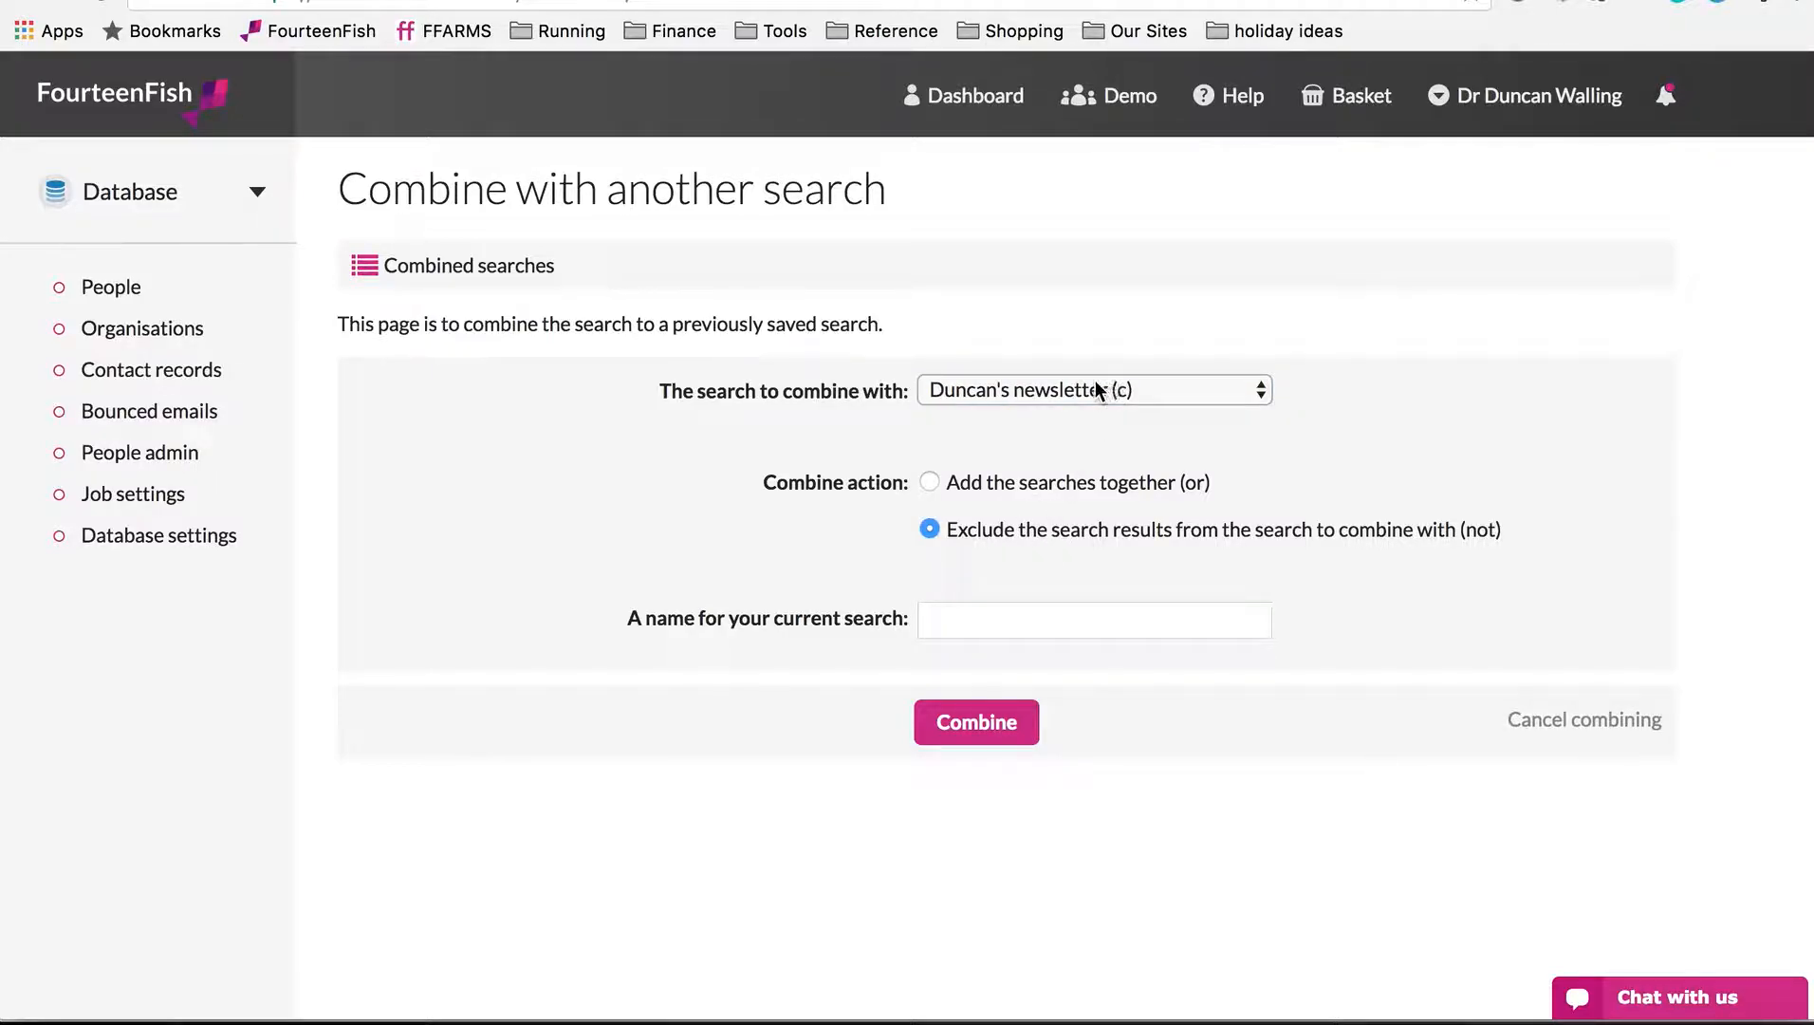
pyautogui.click(1051, 622)
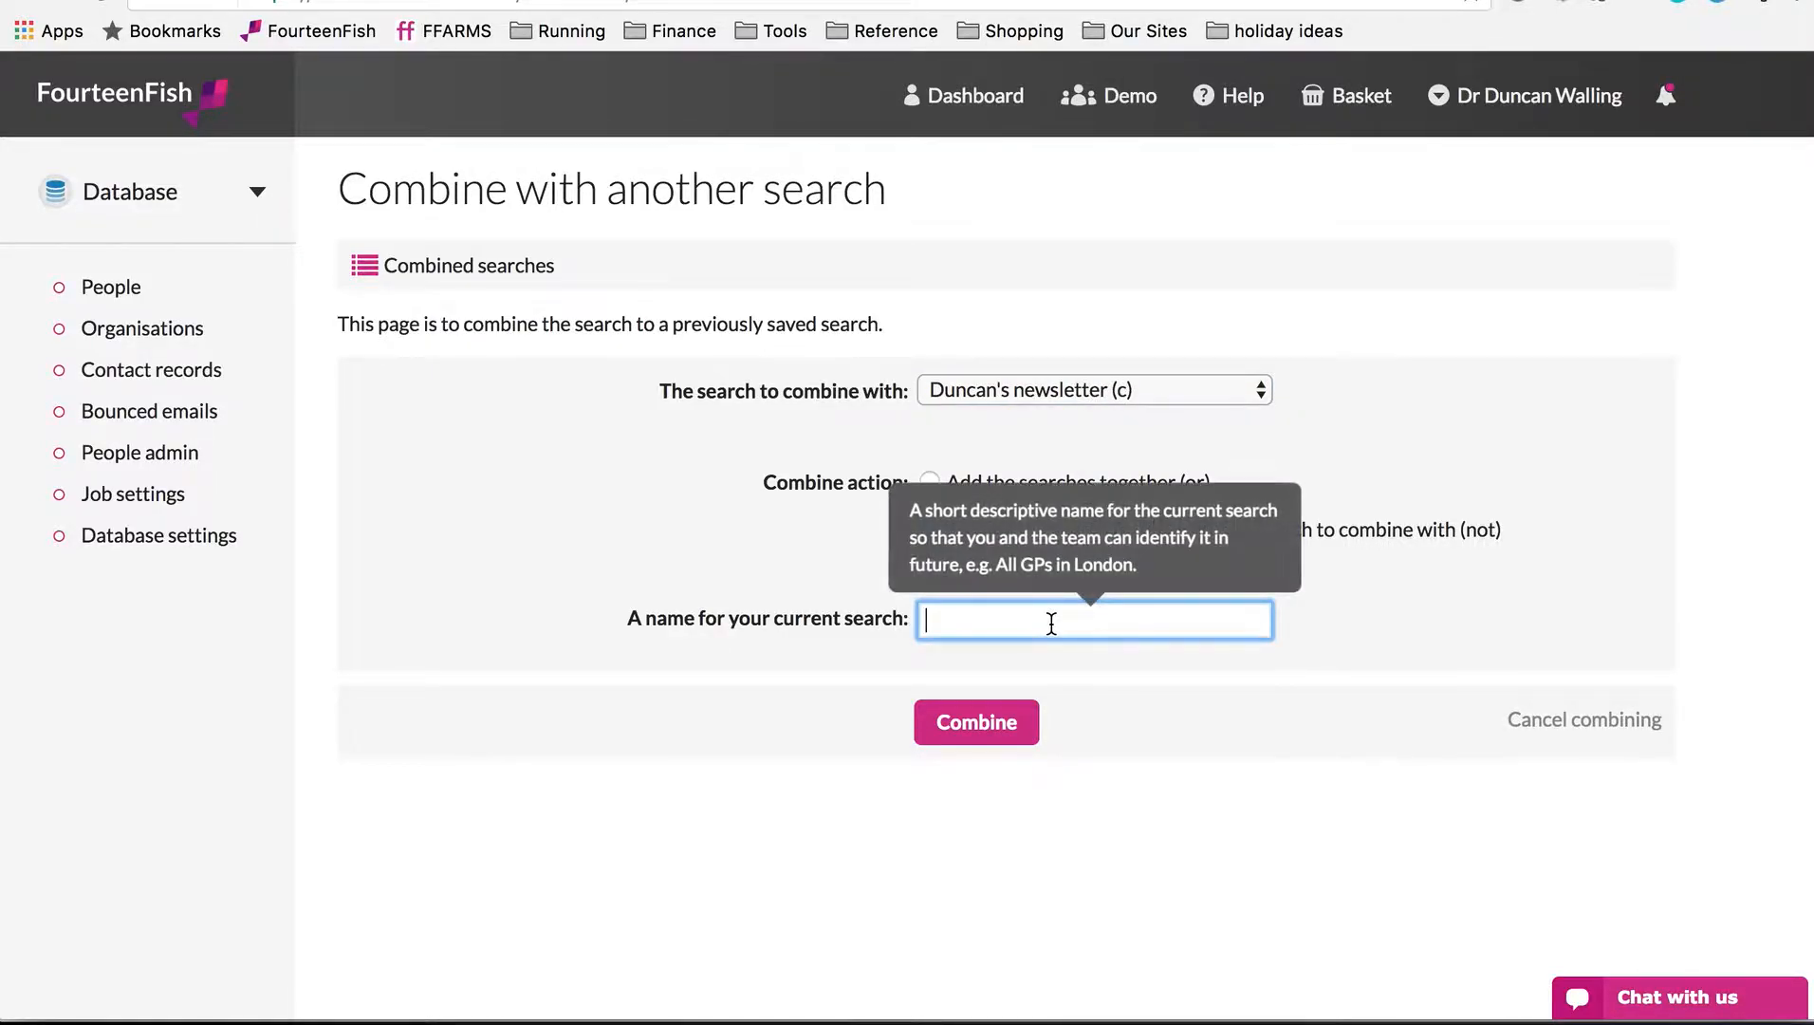
pyautogui.write('Gp Trainees')
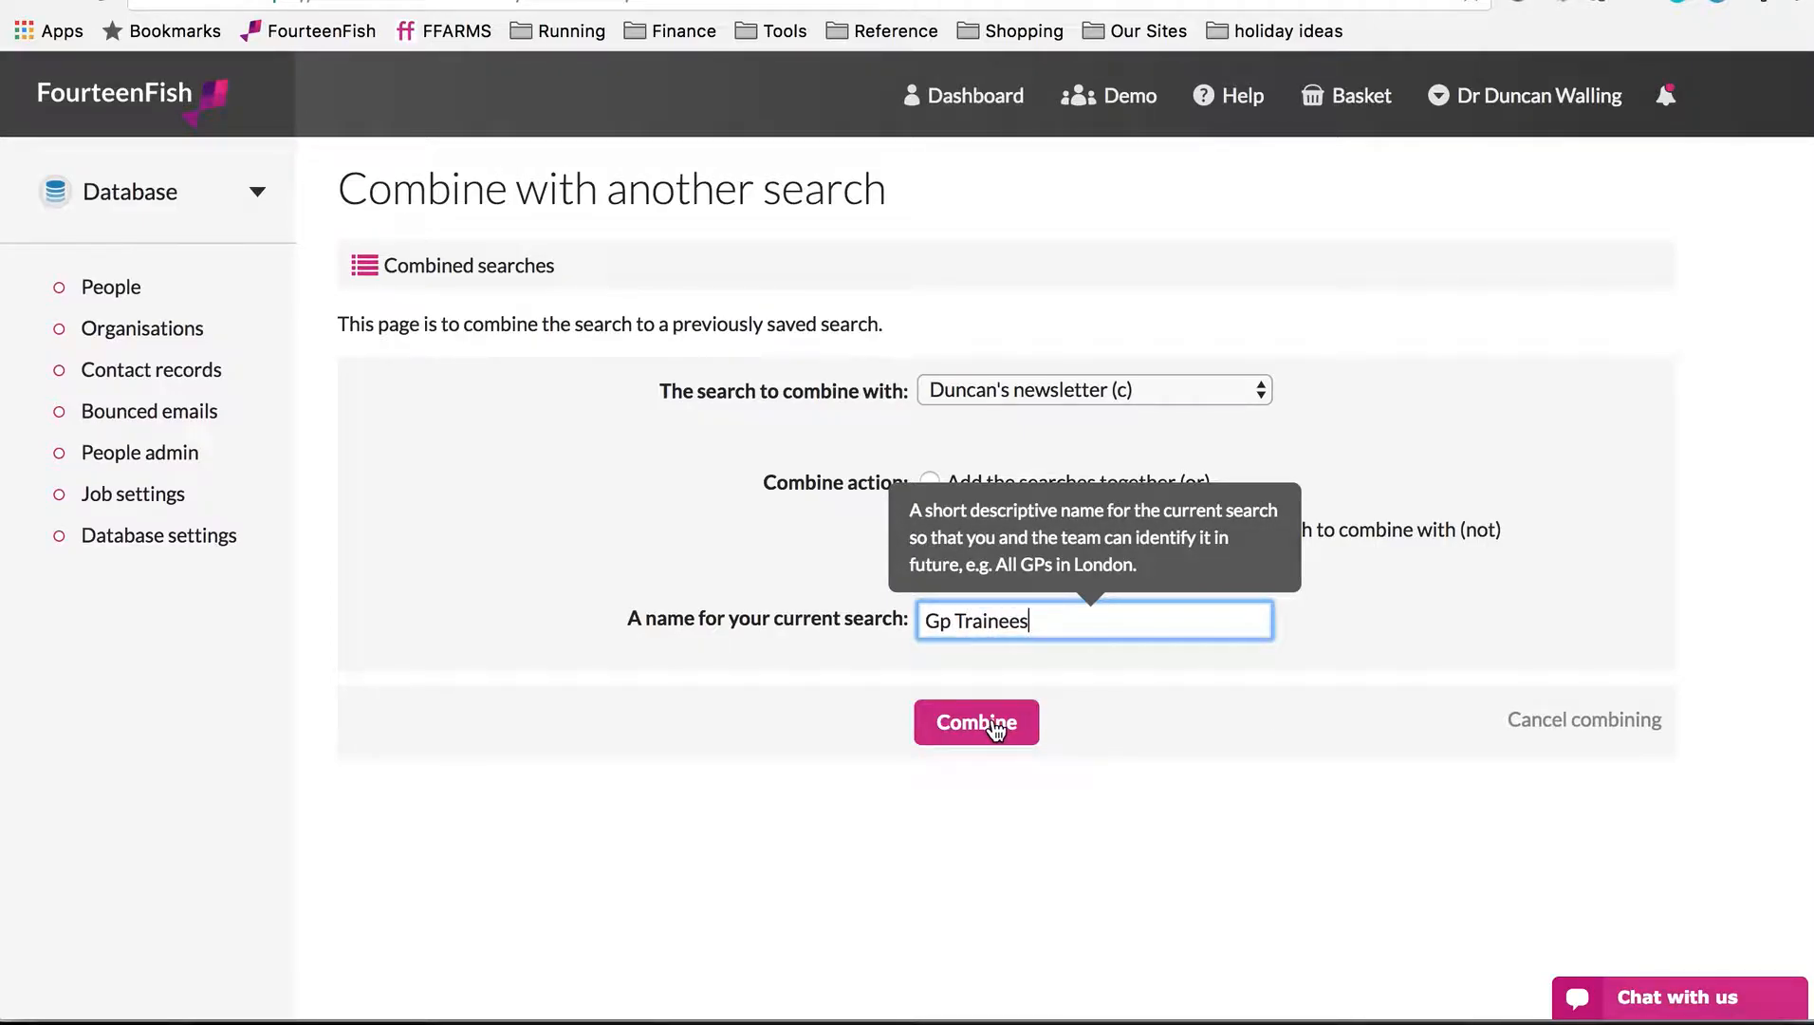
pyautogui.click(995, 728)
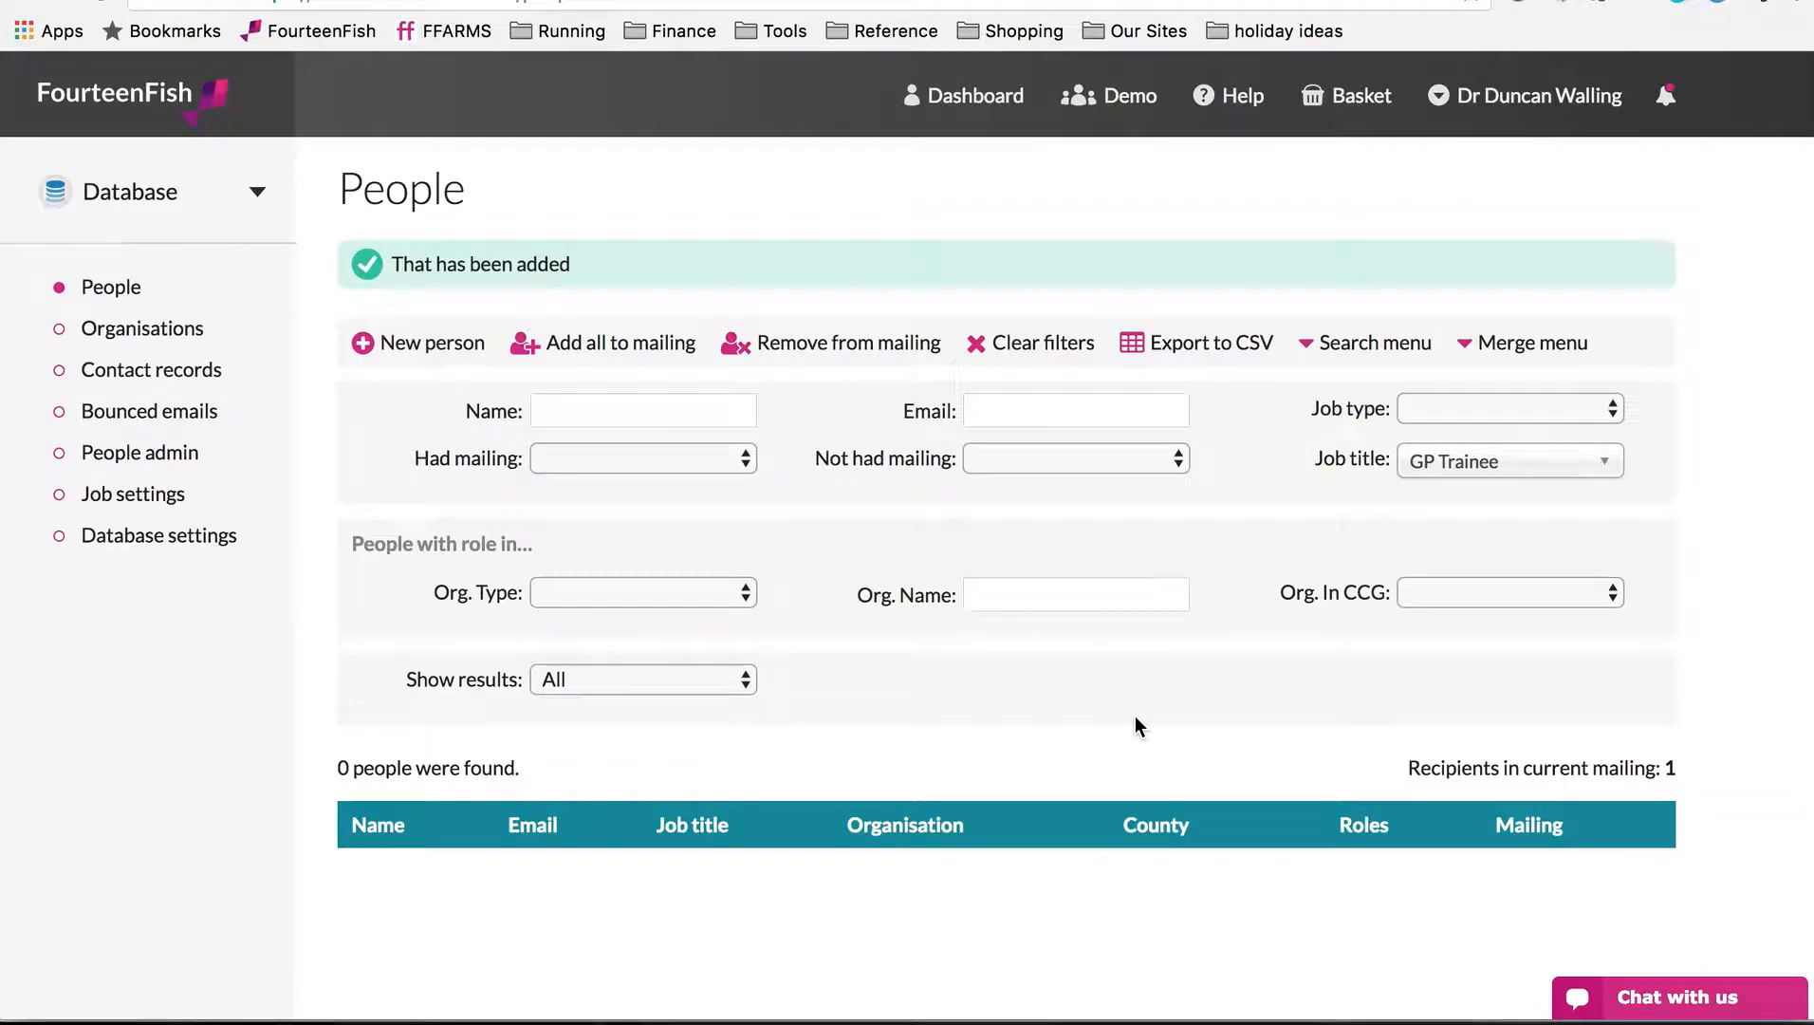
# Load the newsletter combination from the list of all saved searches to view its people, leave that search and clear the filters
pyautogui.click(1326, 364)
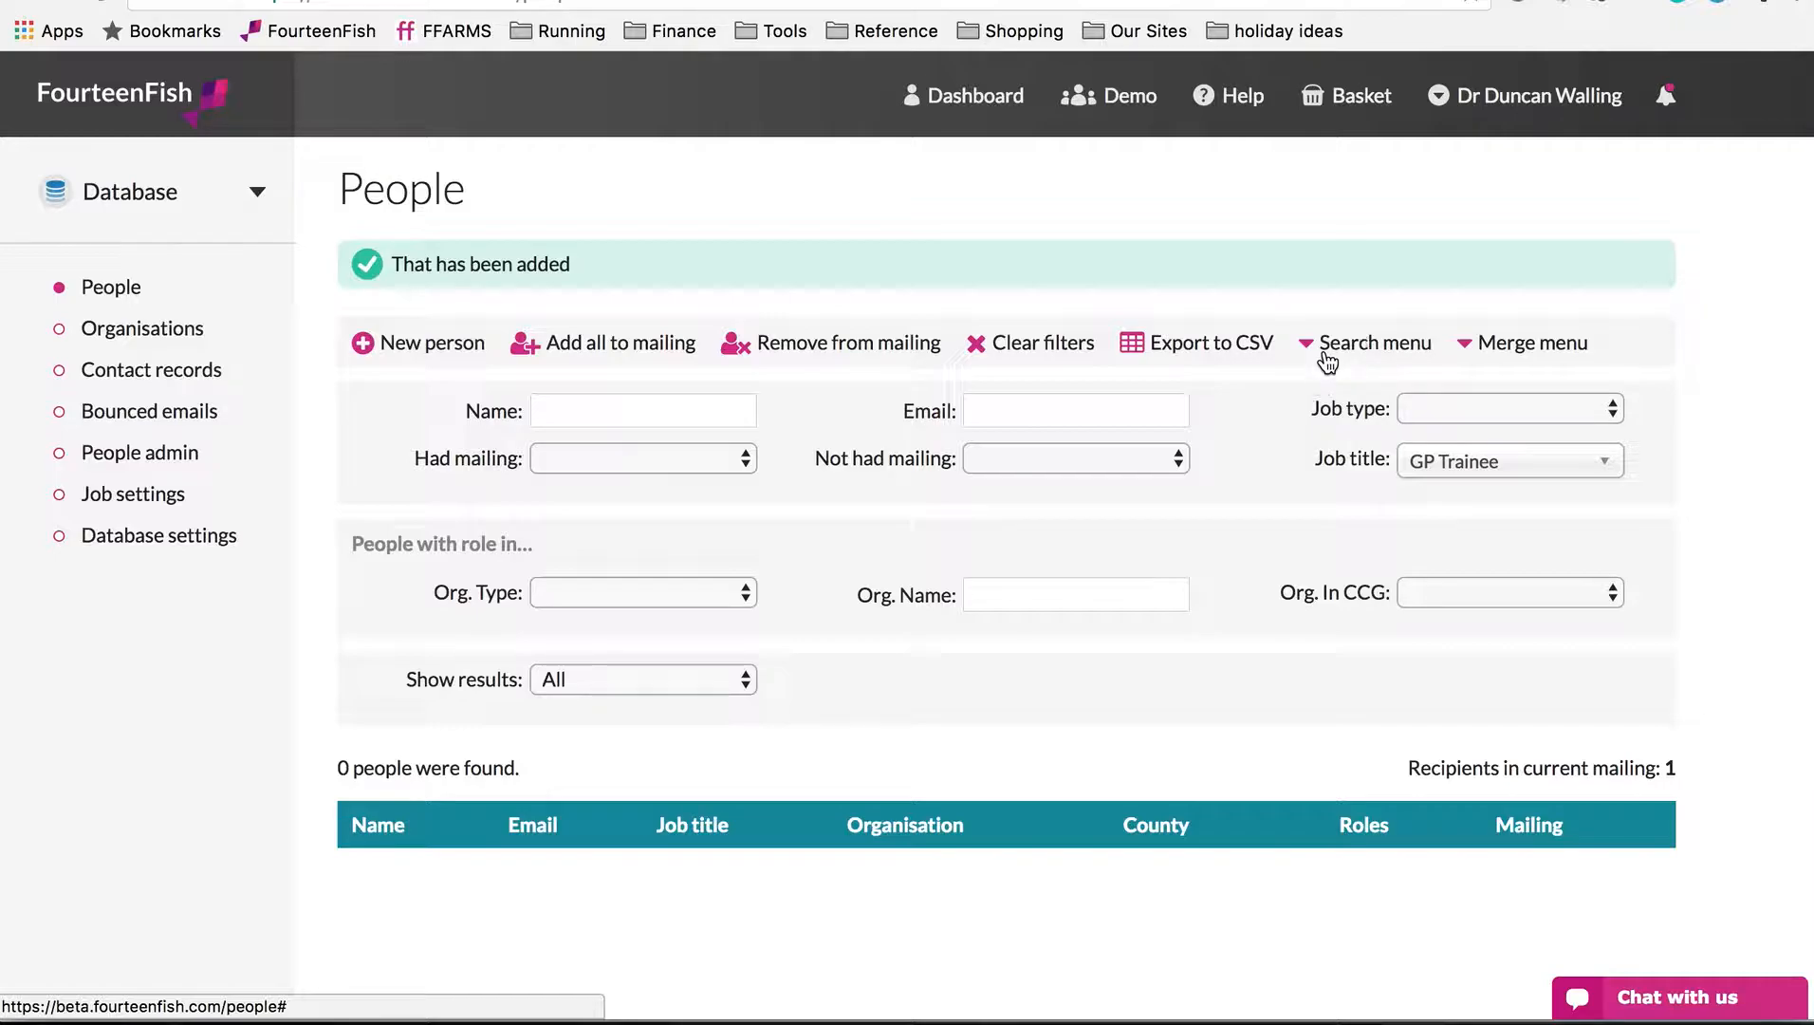
pyautogui.click(1051, 411)
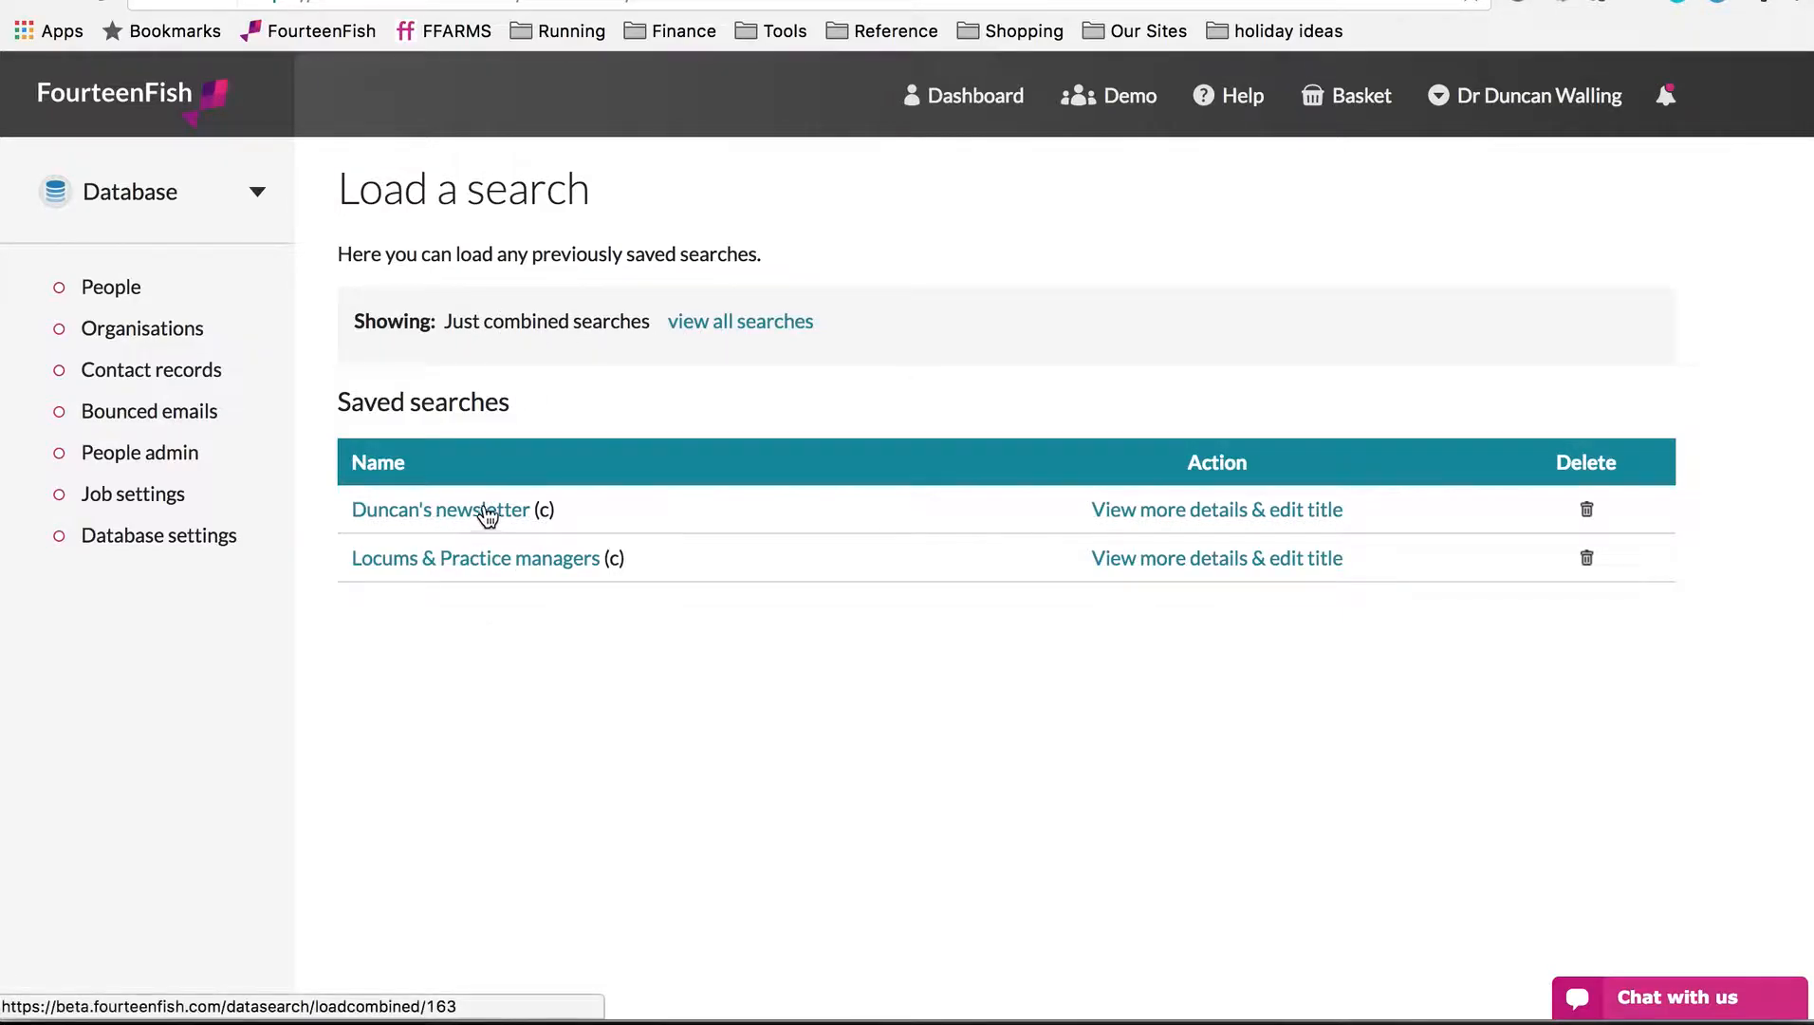
pyautogui.click(727, 324)
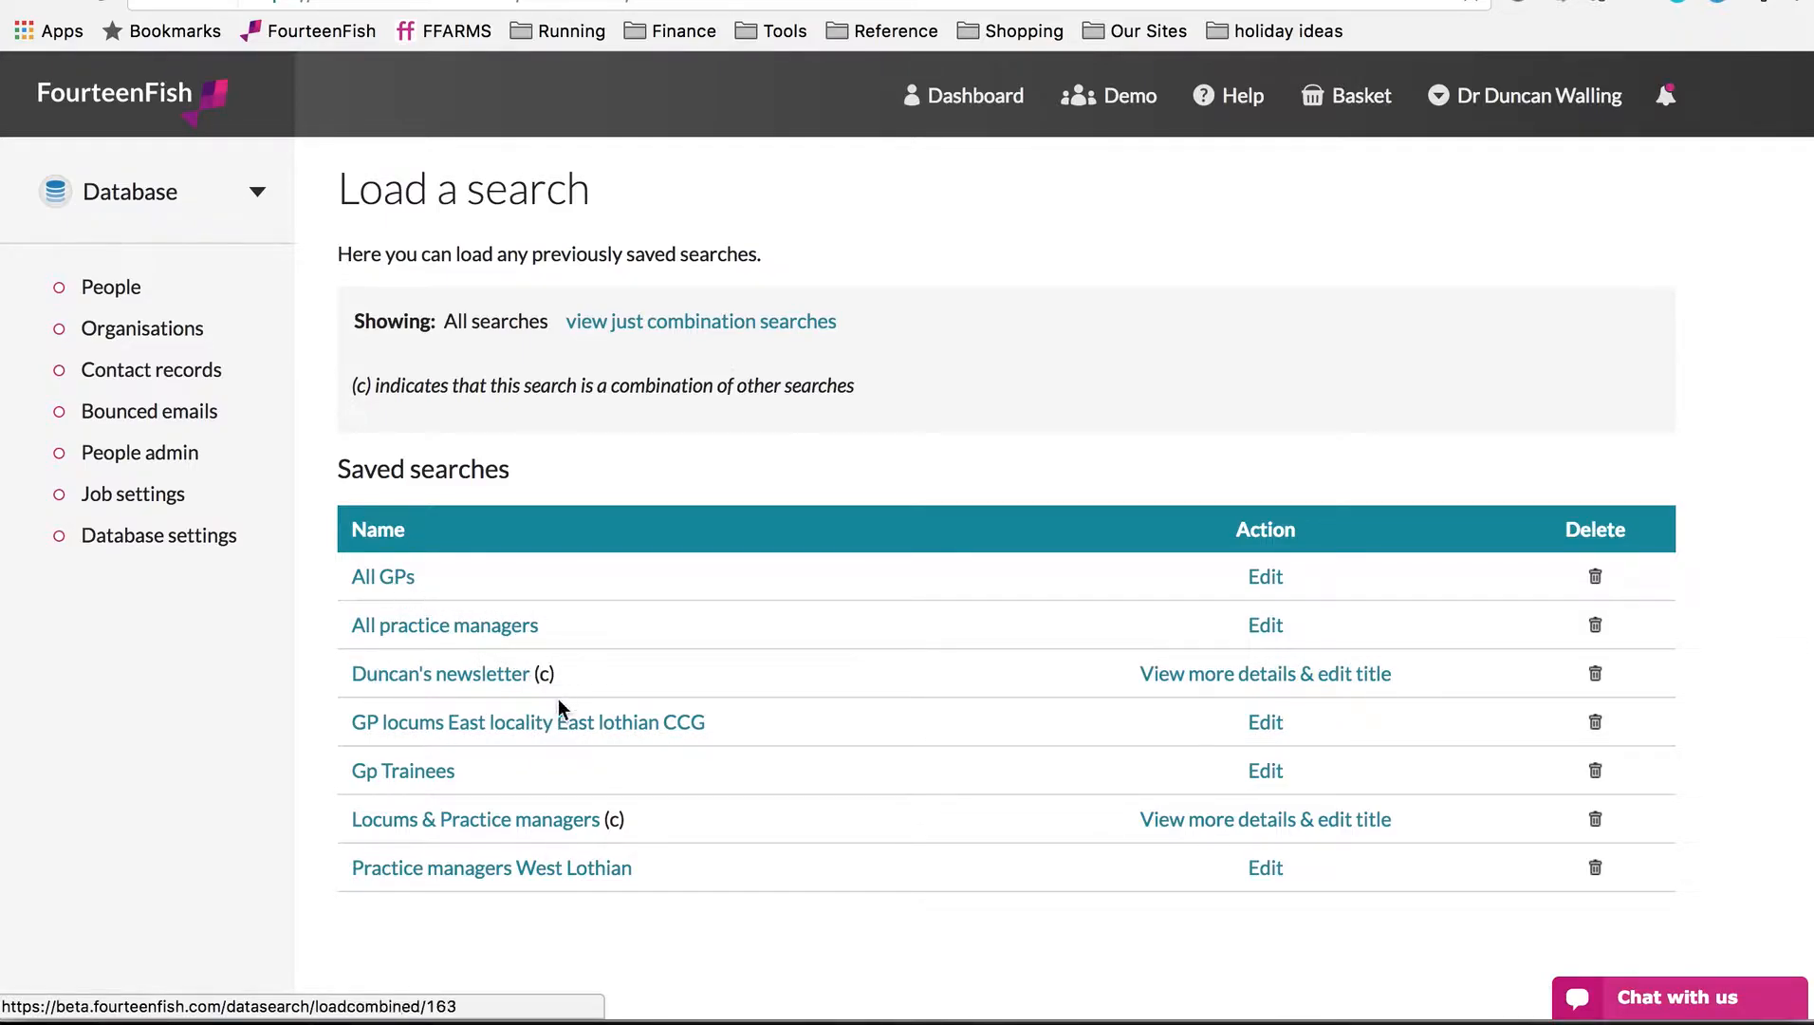
pyautogui.click(392, 679)
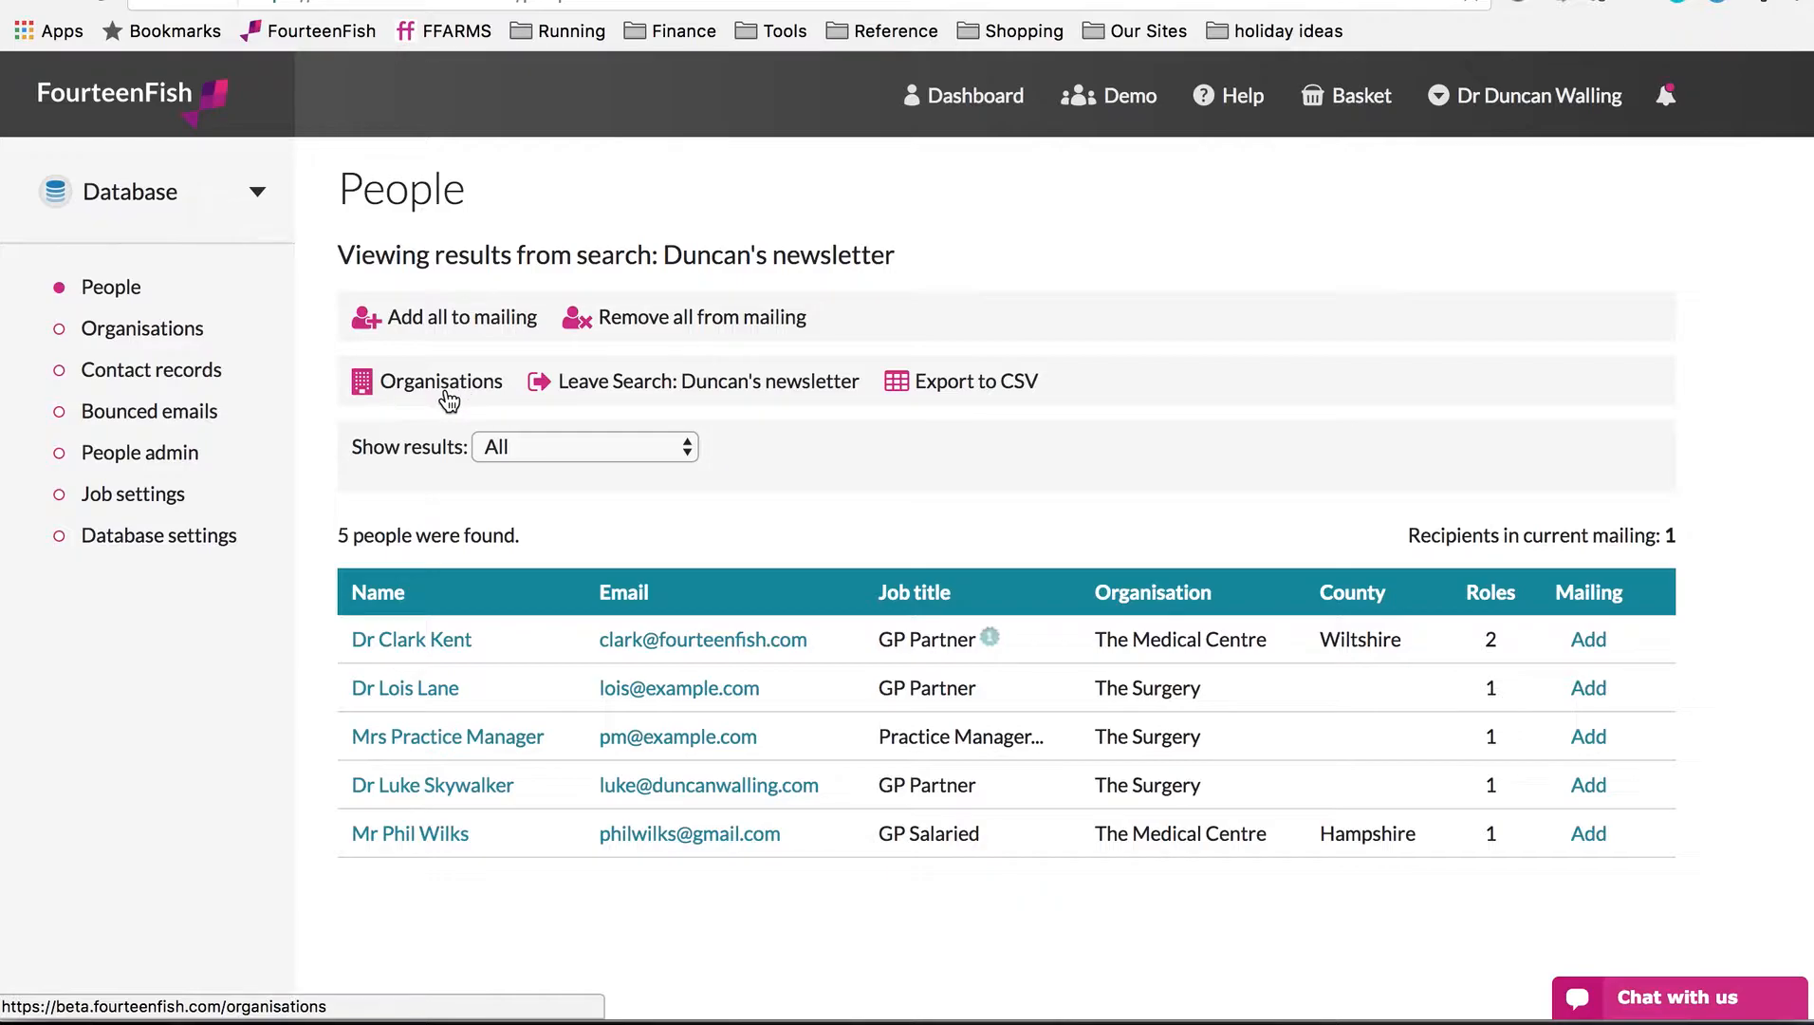
pyautogui.click(591, 385)
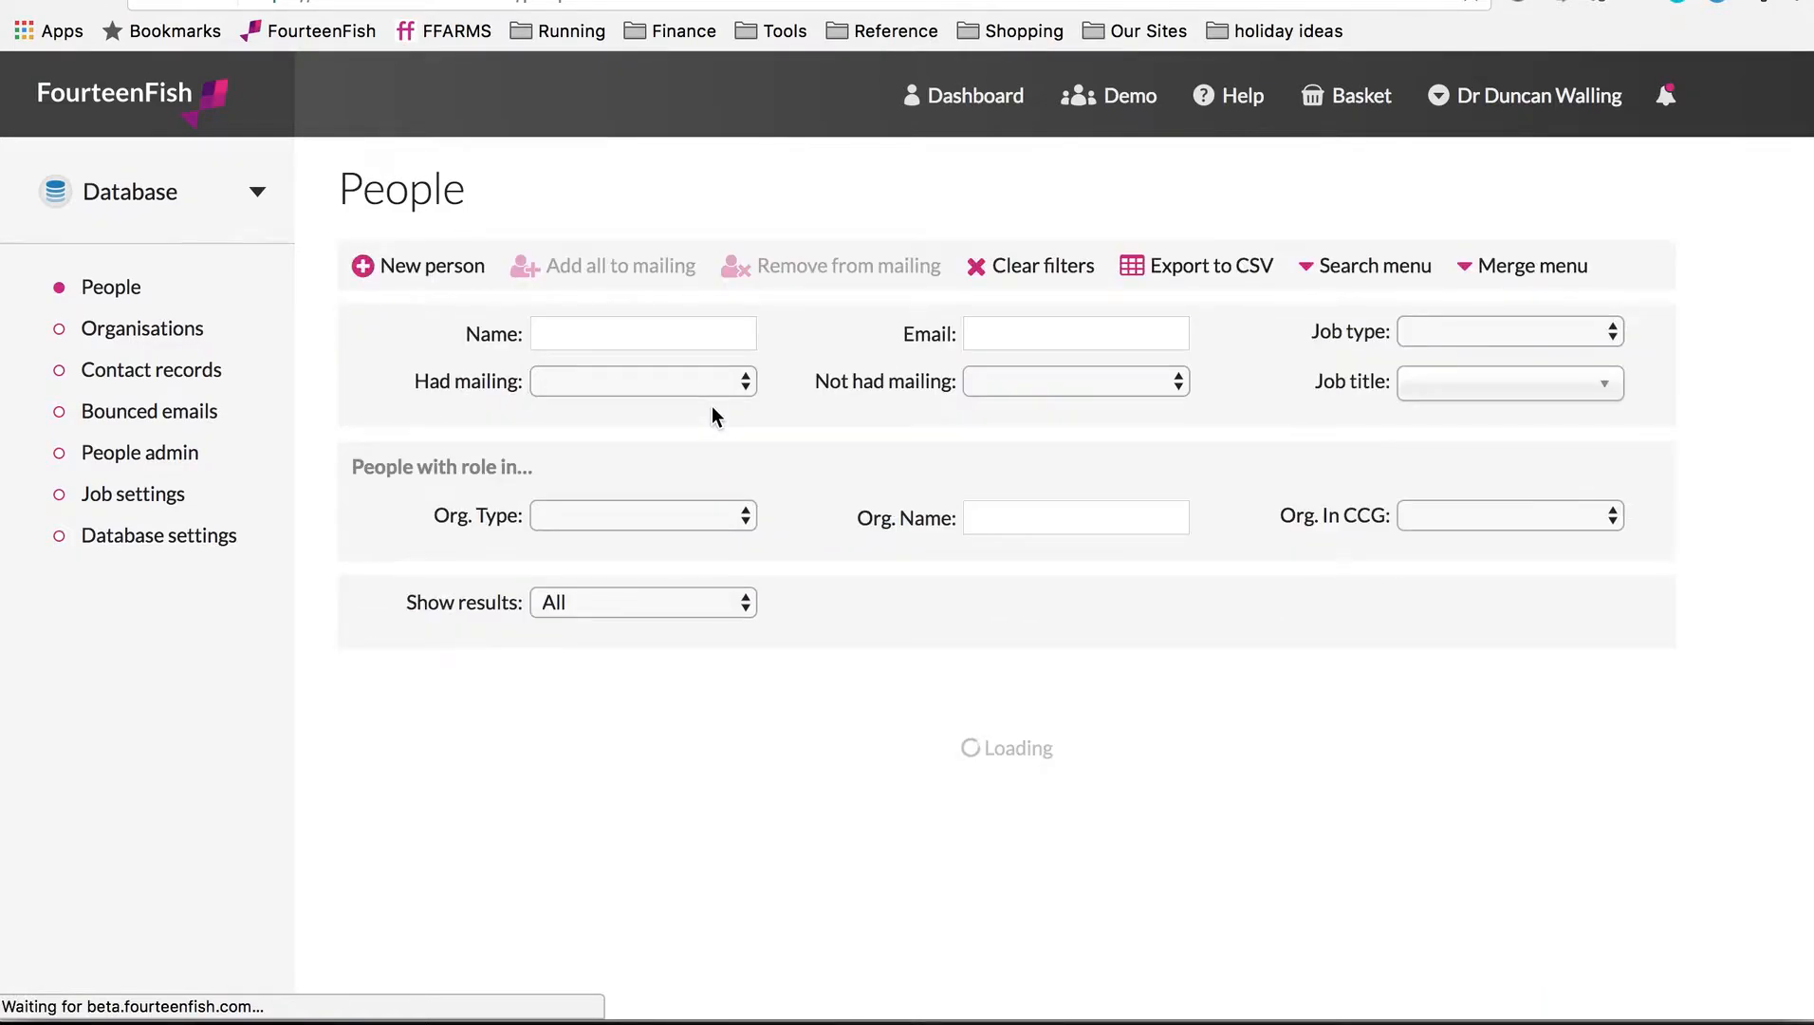
pyautogui.click(1045, 270)
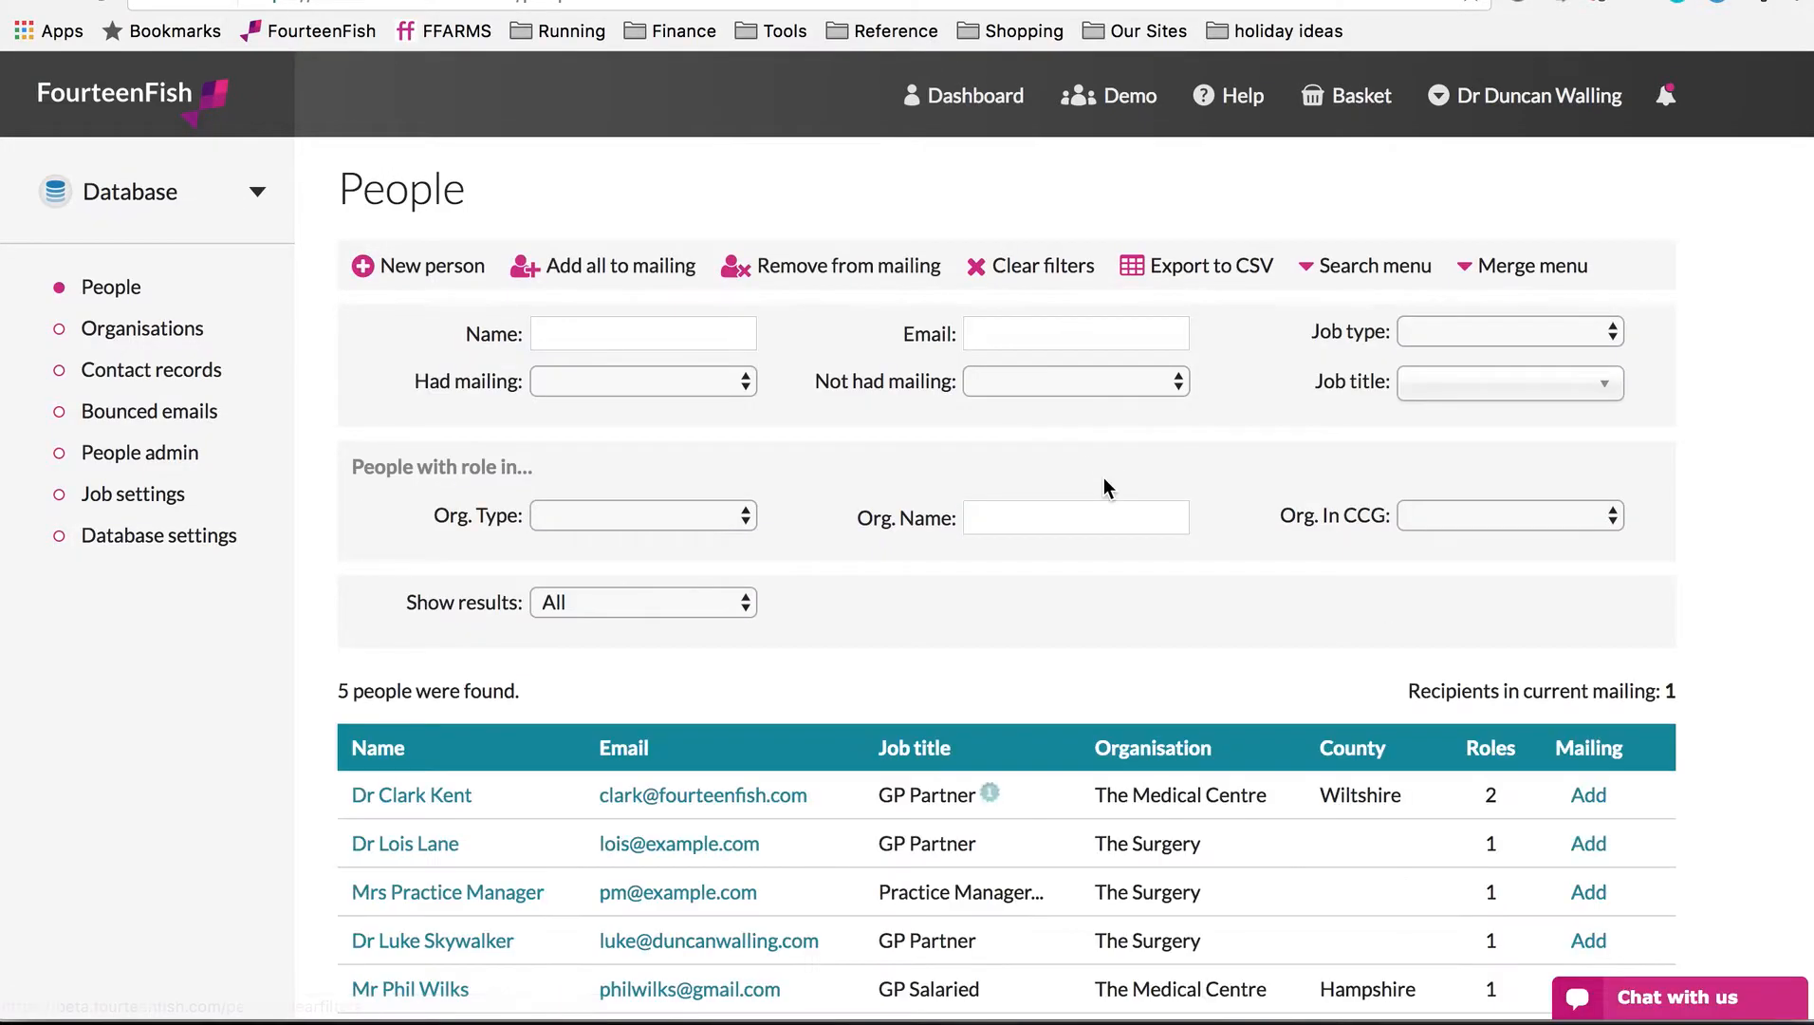